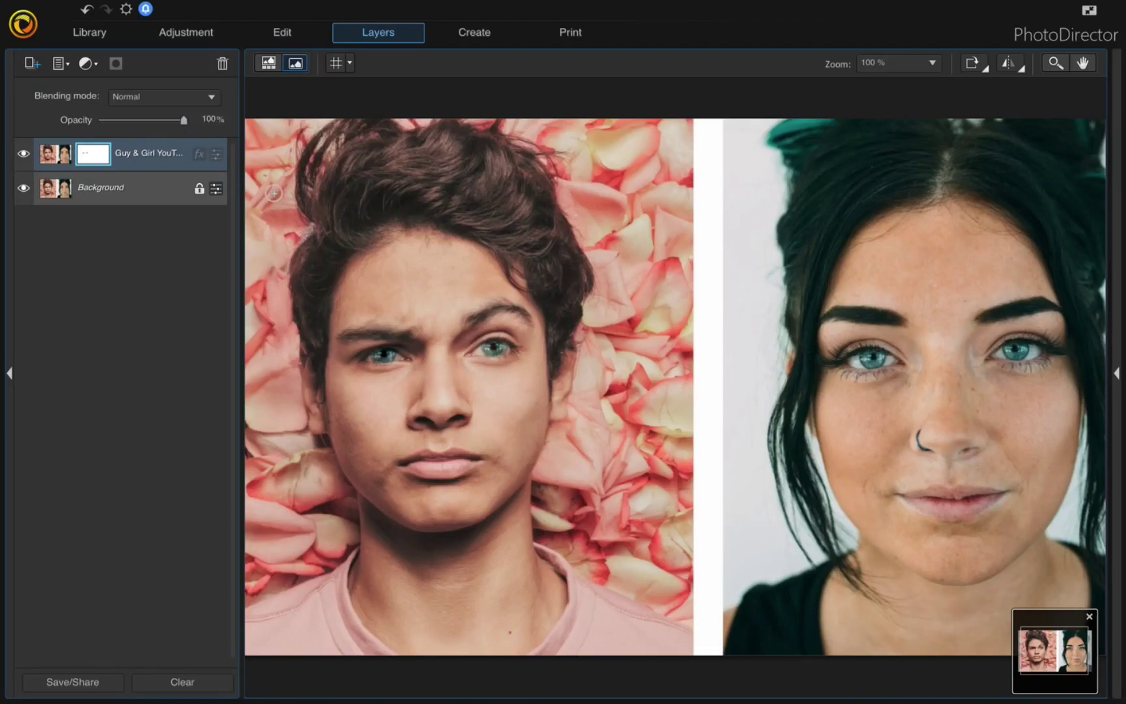
# Step: Fade the top layer's opacity to 0 and back up to compare brown and blue eyes
pyautogui.moveTo(181, 120); pyautogui.dragTo(94, 124)
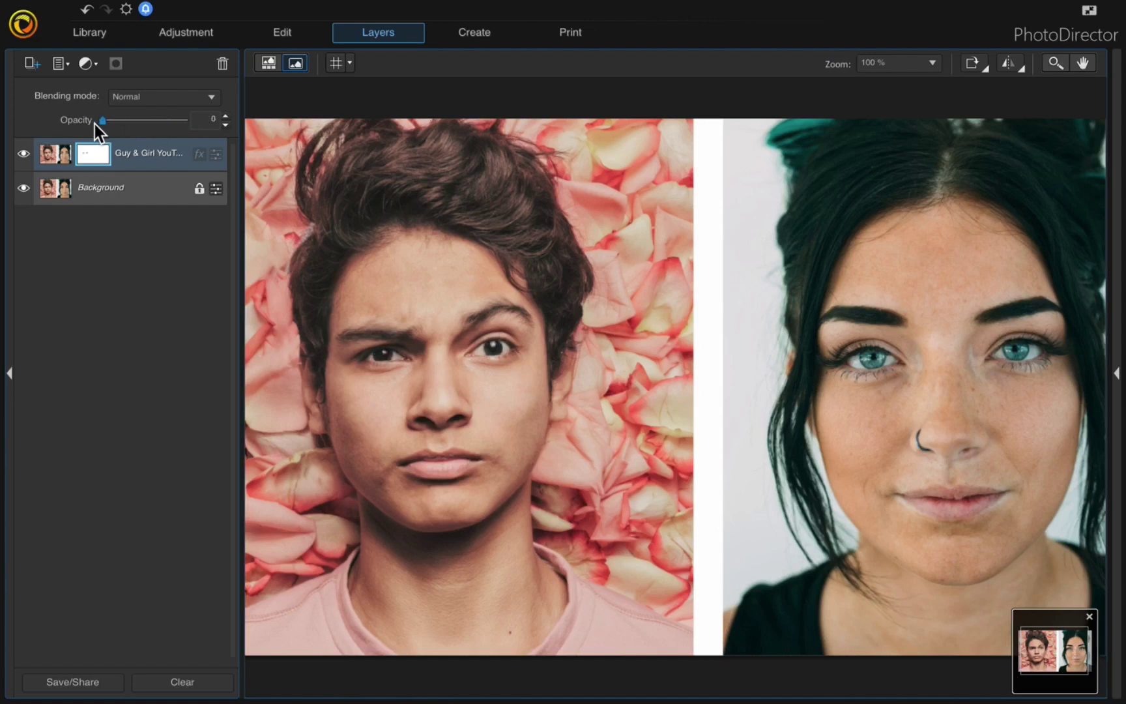
pyautogui.moveTo(94, 124); pyautogui.dragTo(180, 129)
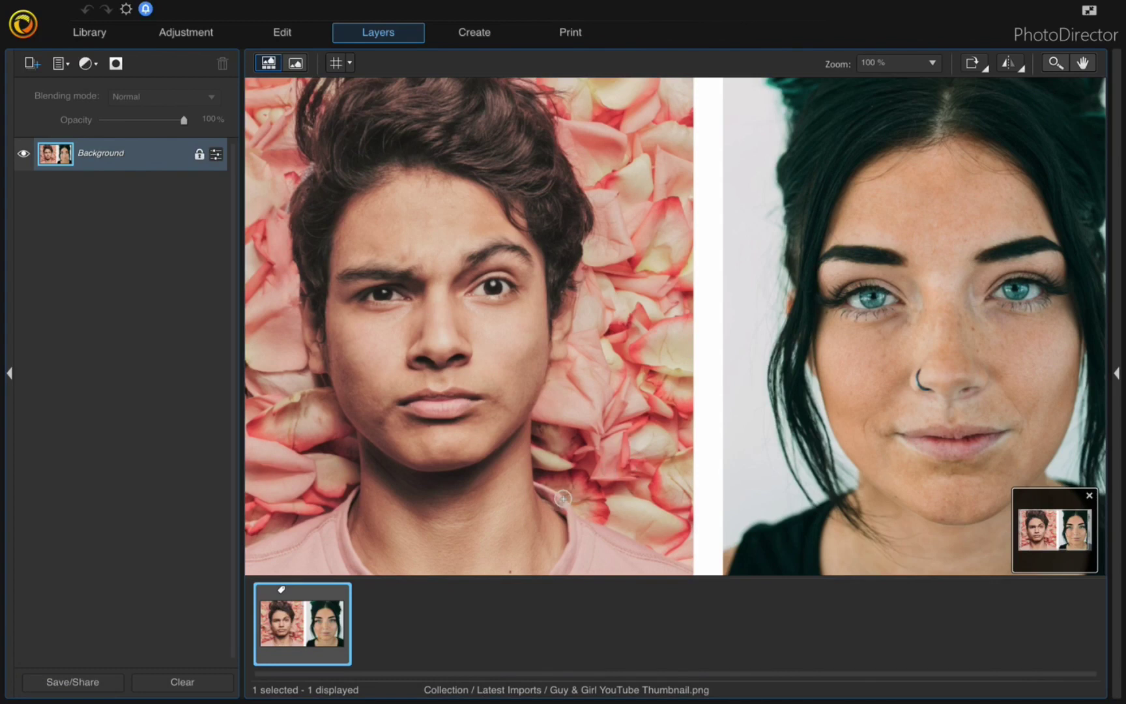
# Step: In the Adjustment workspace, create a virtual copy of Guy & Girl YouTube Thumbnail.png
pyautogui.rightClick(309, 617)
pyautogui.click(542, 603)
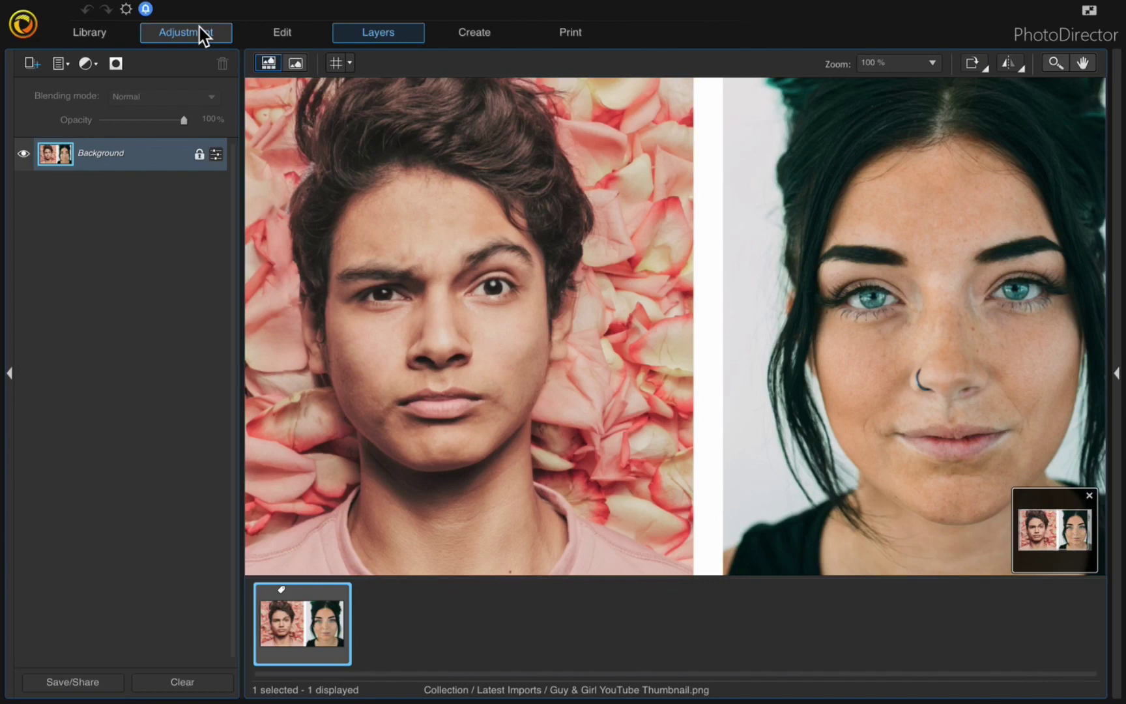
pyautogui.click(200, 27)
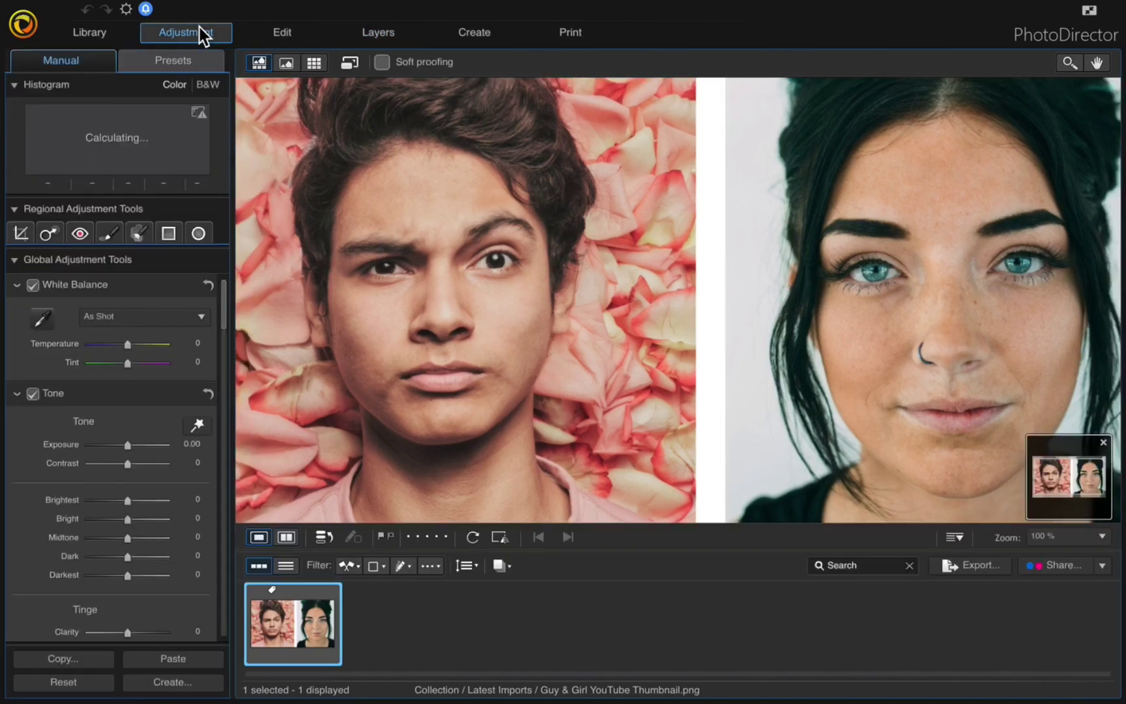
pyautogui.moveTo(293, 624)
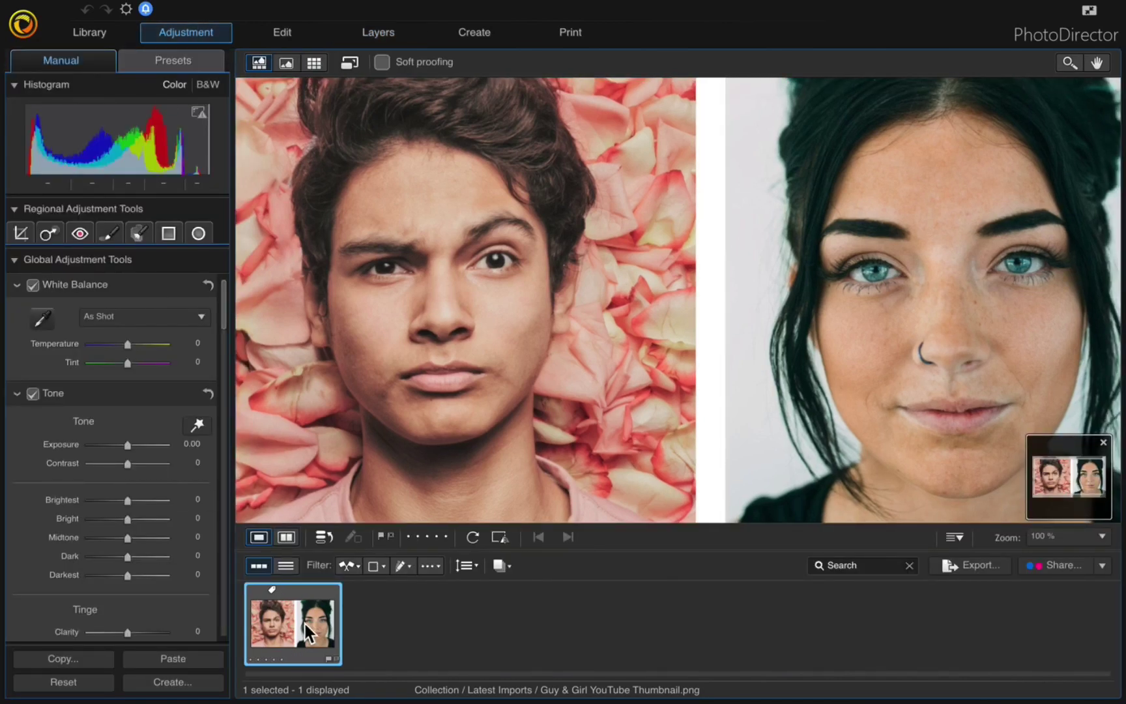
pyautogui.rightClick(305, 625)
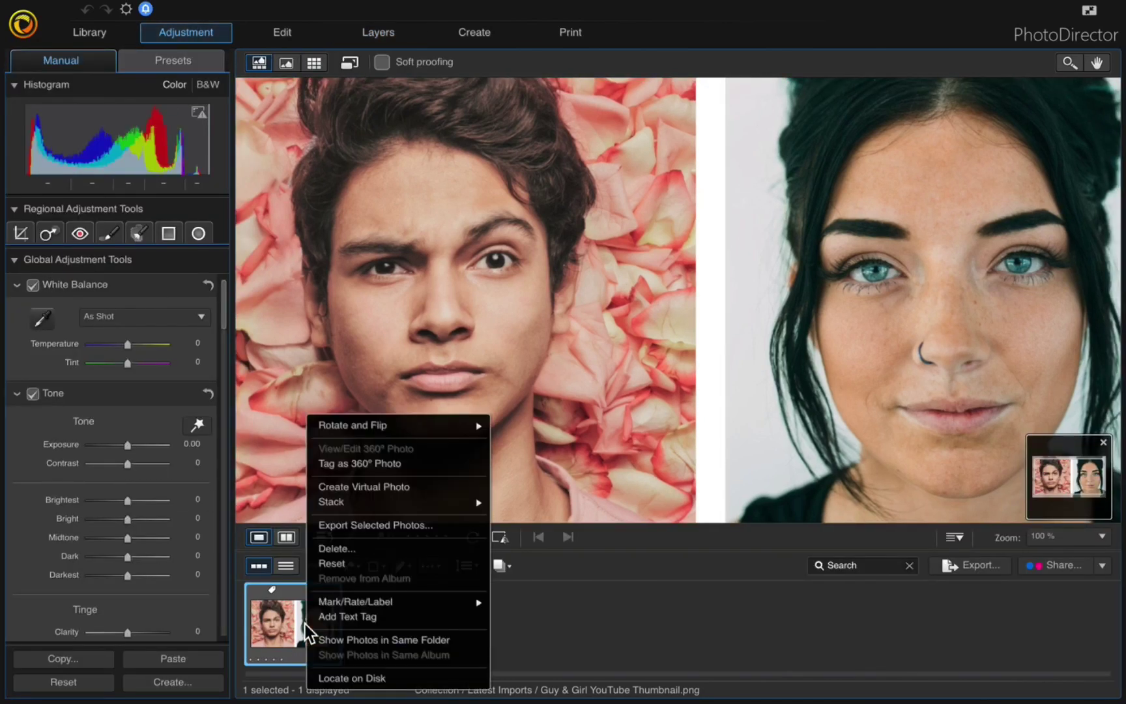
pyautogui.click(361, 489)
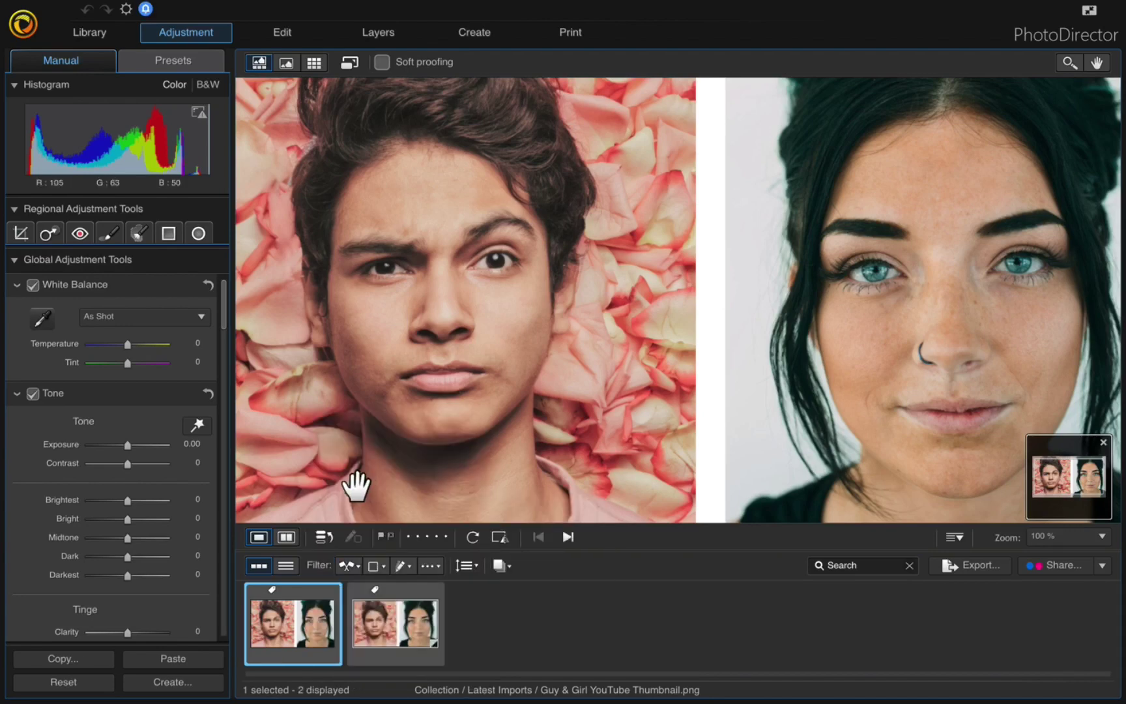
# Step: Start Spot removal on the virtual copy, shown in Photo viewer only, with heal size 14
pyautogui.click(404, 630)
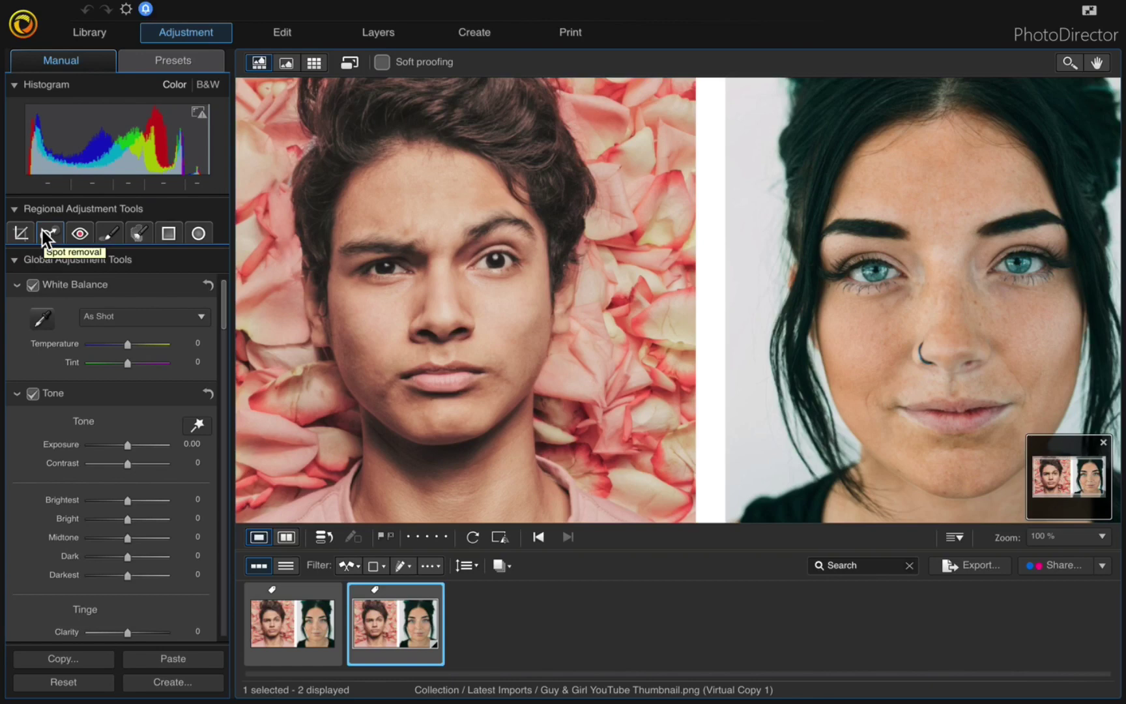
pyautogui.click(43, 230)
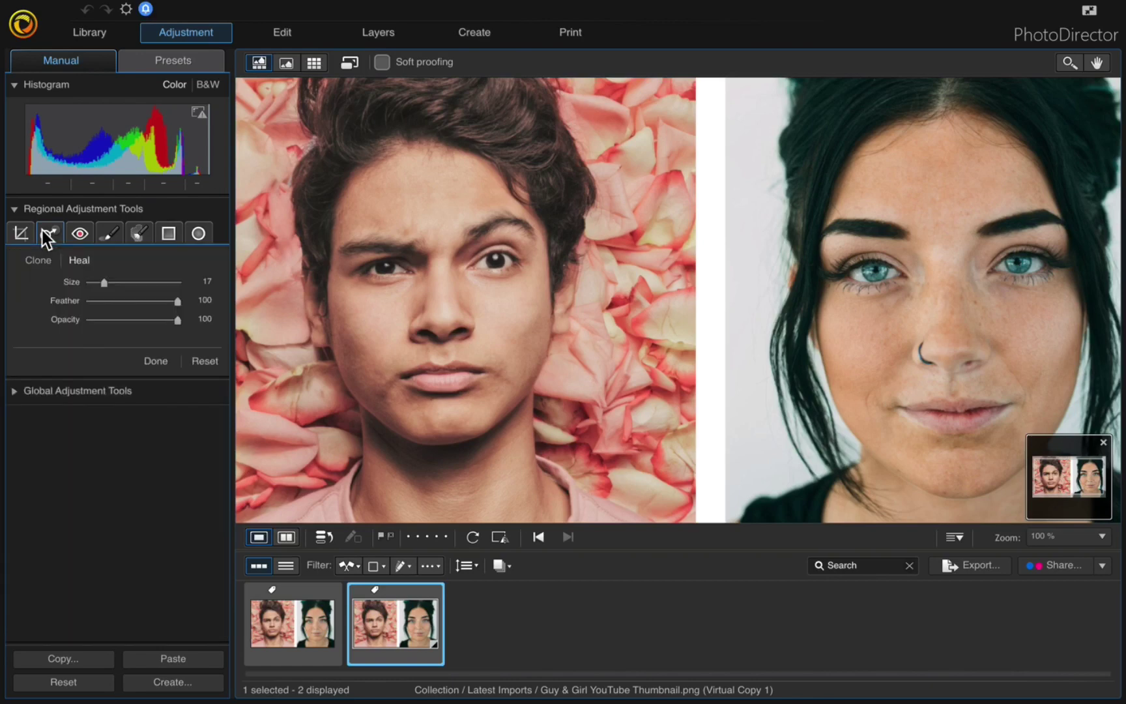
pyautogui.click(285, 62)
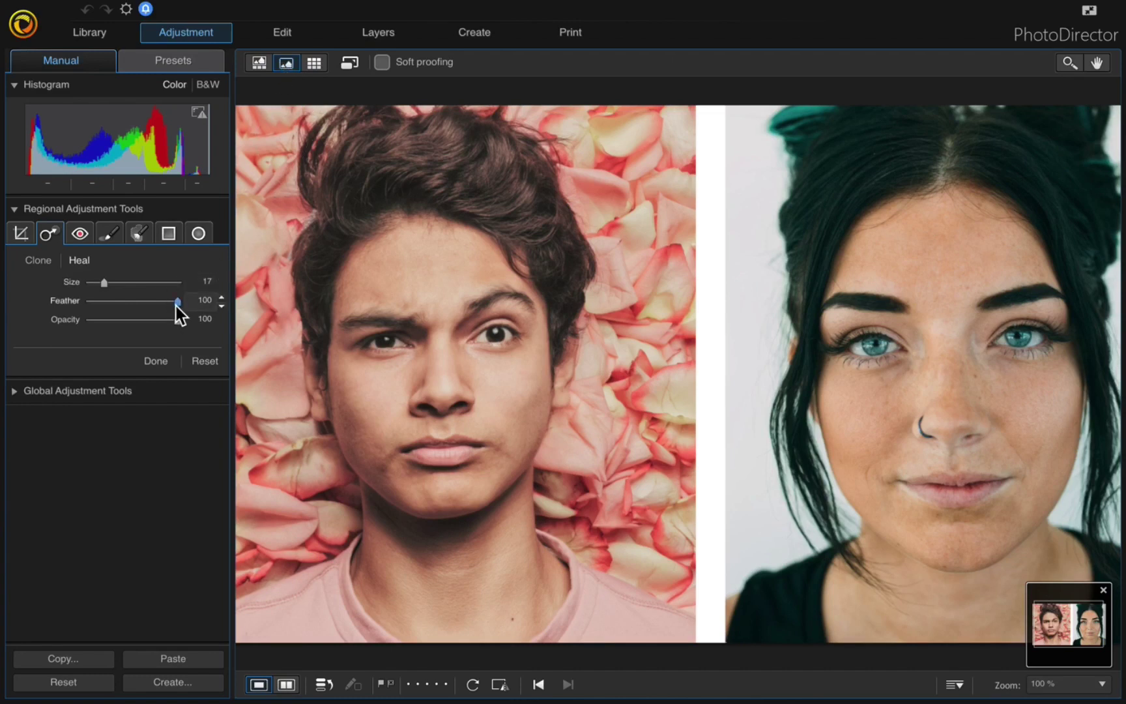
pyautogui.moveTo(177, 301)
pyautogui.scroll(-2, 498, 336)
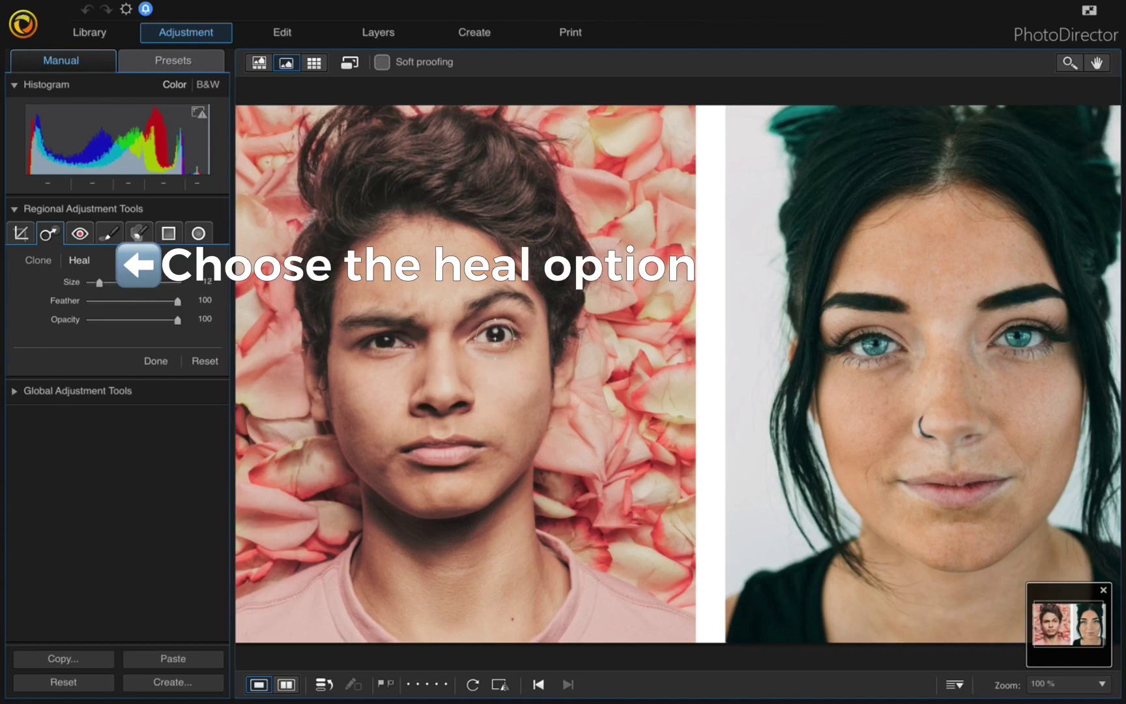
pyautogui.scroll(-1, 498, 333)
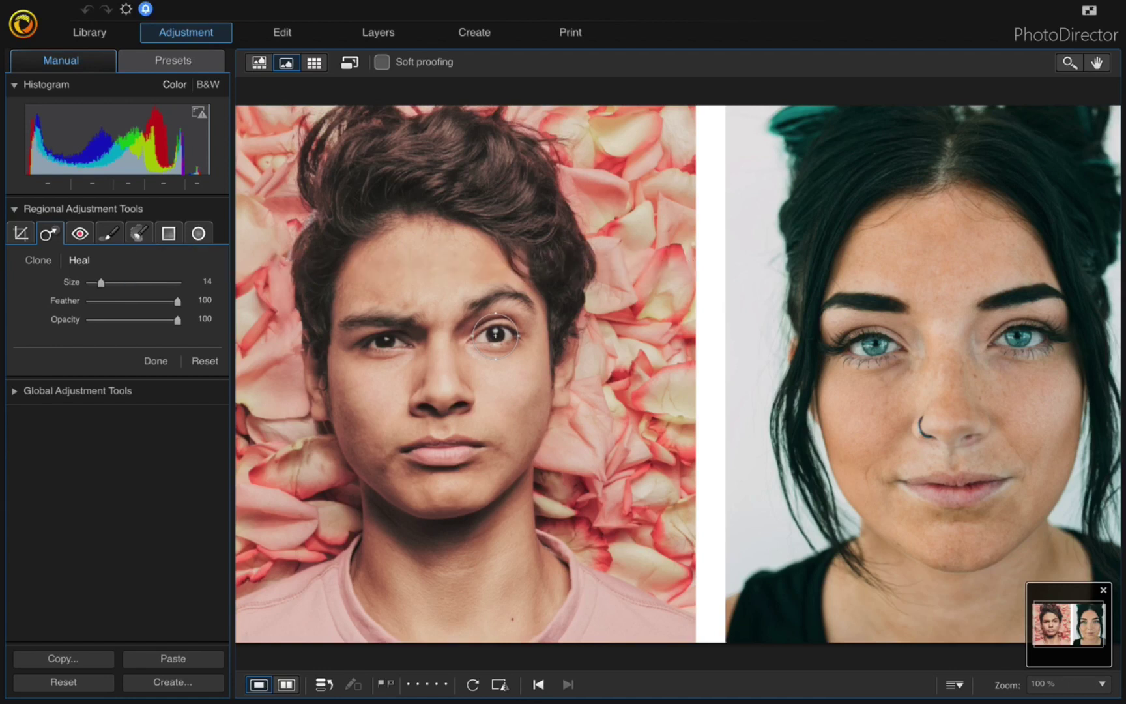
# Step: Heal one of the guy's eyes from the woman's eye, adjusting the source and enlarging the circle to 20
pyautogui.click(495, 334)
pyautogui.moveTo(507, 337); pyautogui.dragTo(1019, 336)
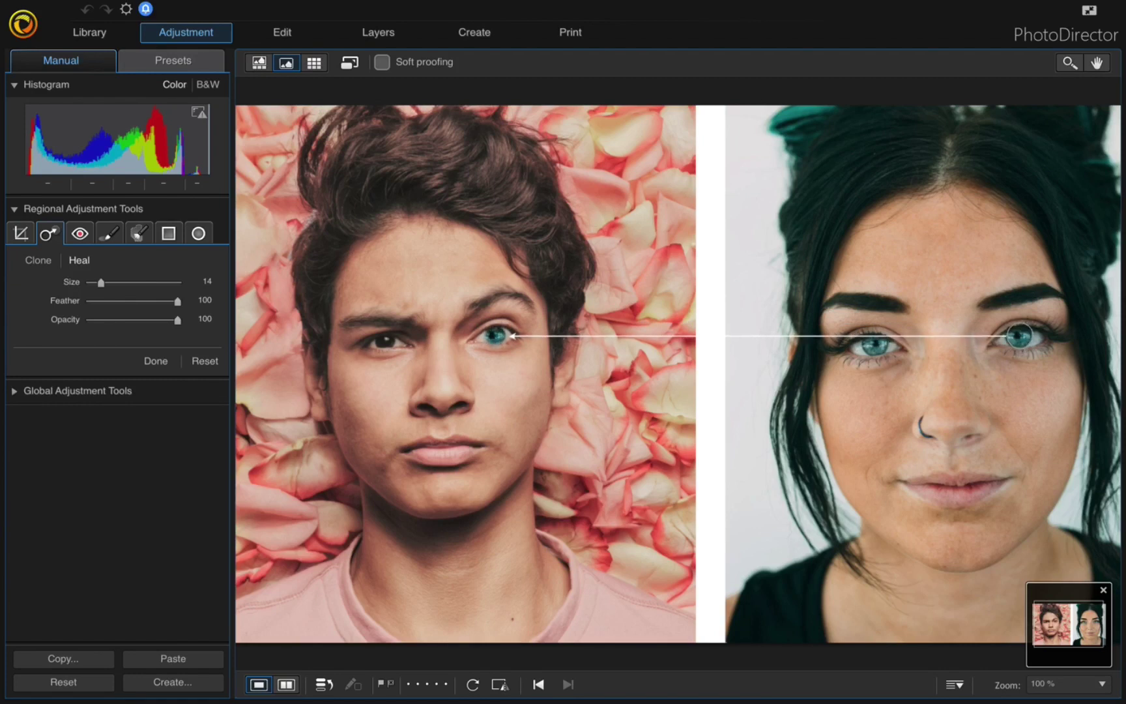
pyautogui.moveTo(1020, 336); pyautogui.dragTo(1017, 338)
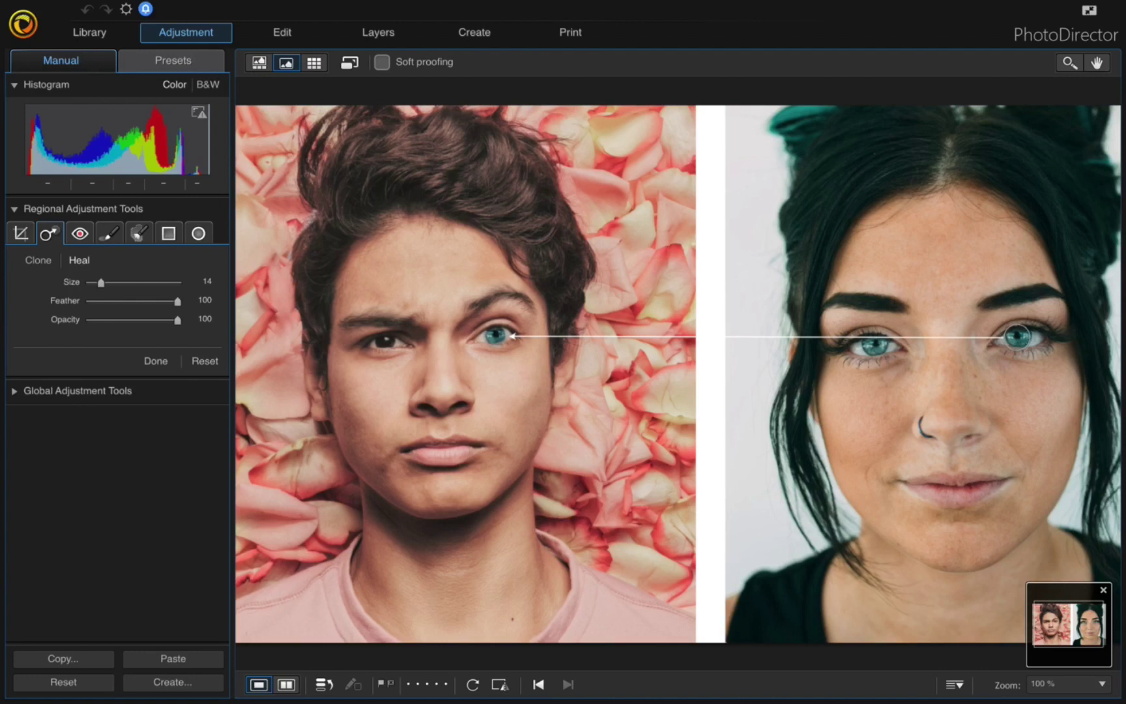
pyautogui.click(1019, 337)
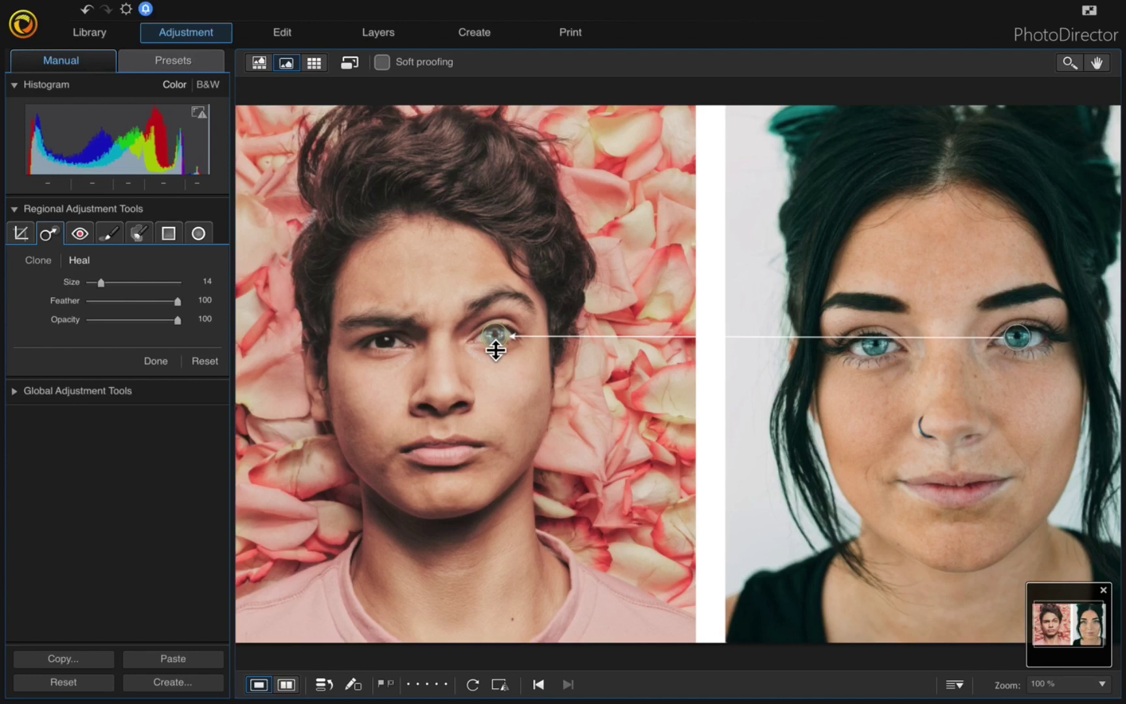
pyautogui.moveTo(496, 351)
pyautogui.mouseDown()
pyautogui.moveTo(495, 361)
pyautogui.moveTo(497, 338)
pyautogui.mouseUp()
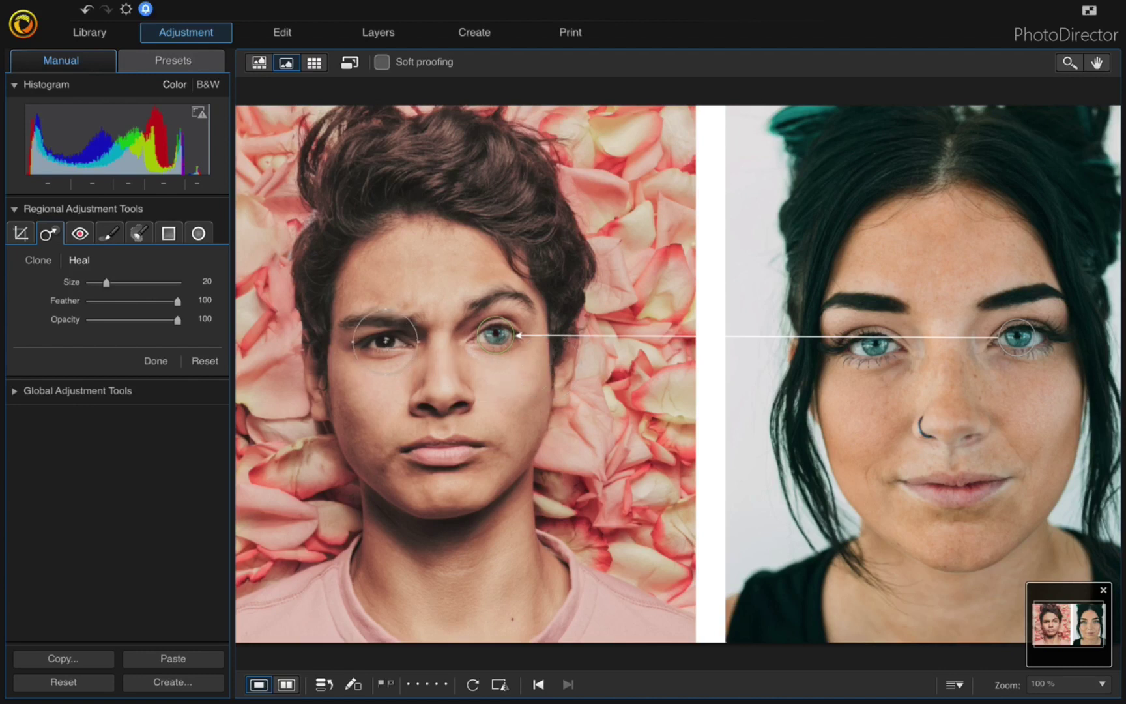
# Step: Heal the guy's other eye from the woman's eye and apply the edit with Done
pyautogui.click(382, 341)
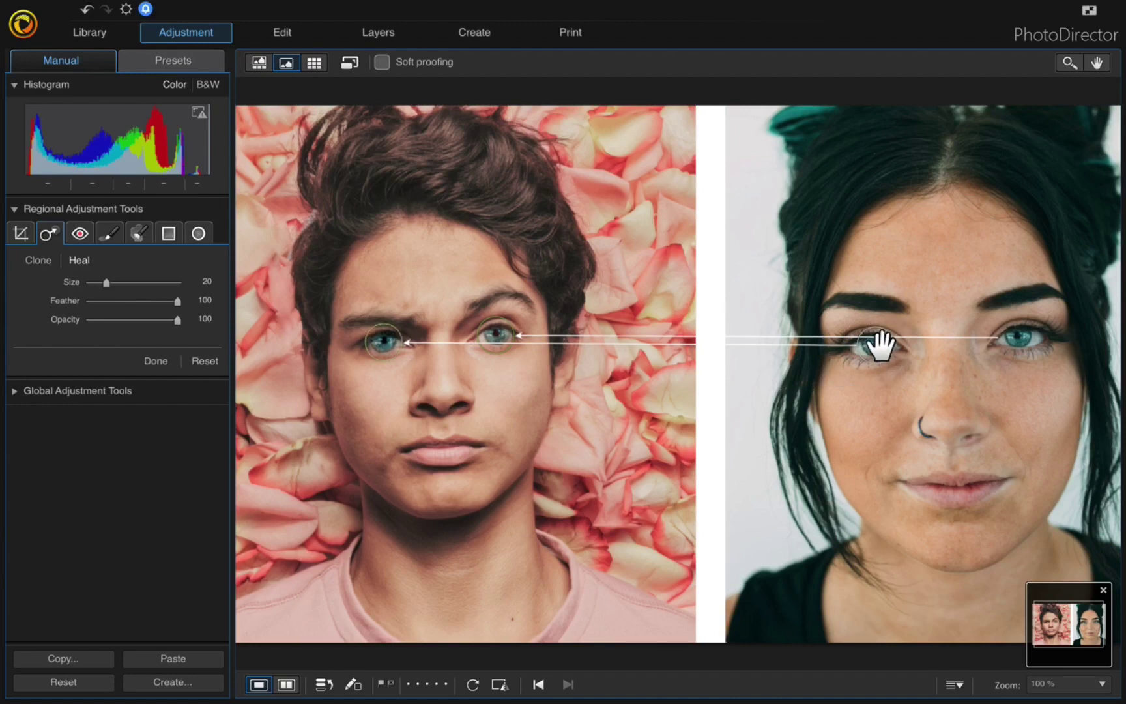
pyautogui.click(167, 361)
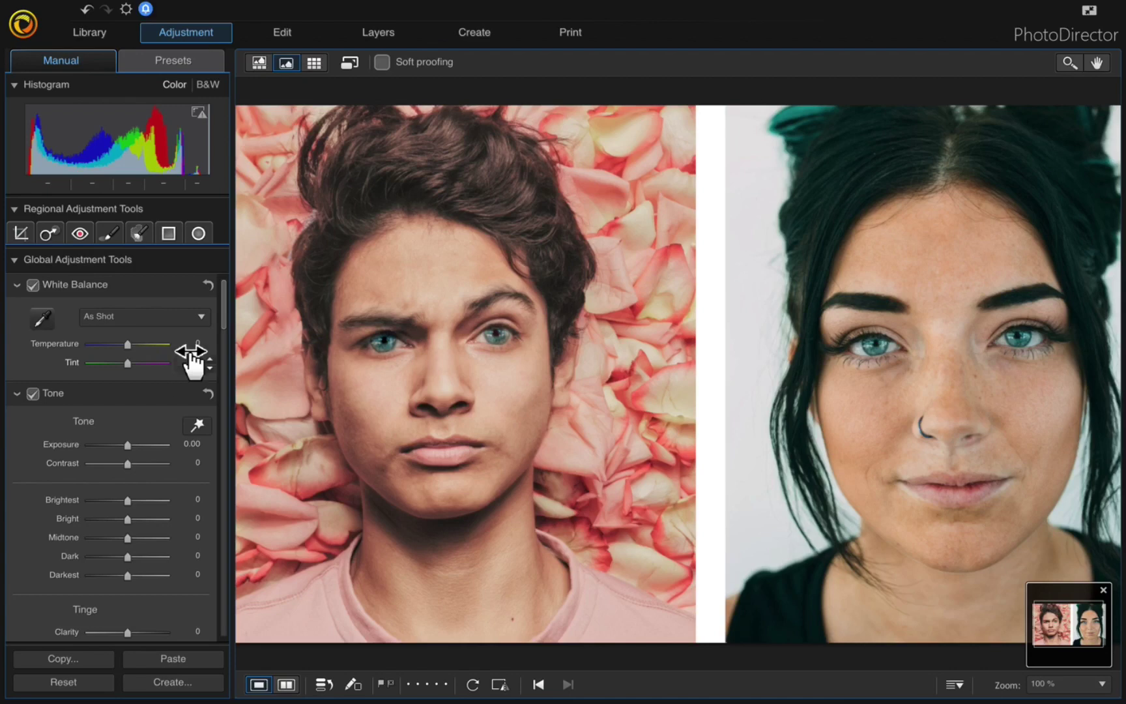
# Step: In Layers, add the blue-eyed virtual copy above the original photo and fit the view
pyautogui.click(260, 61)
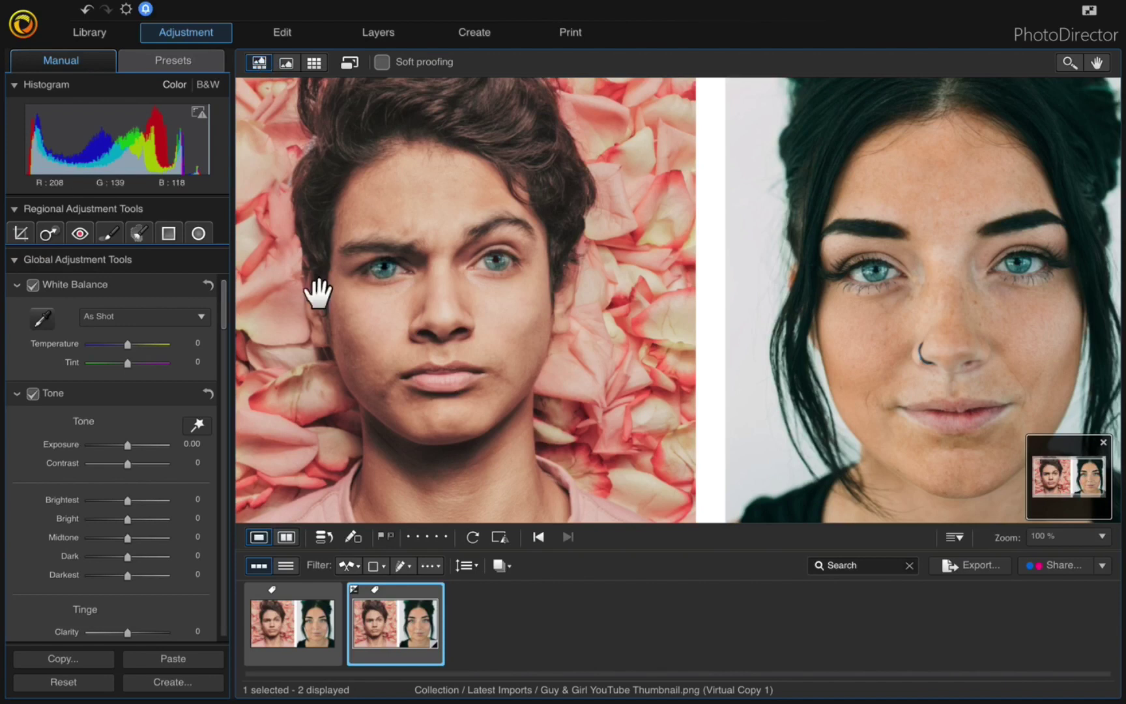
pyautogui.click(396, 39)
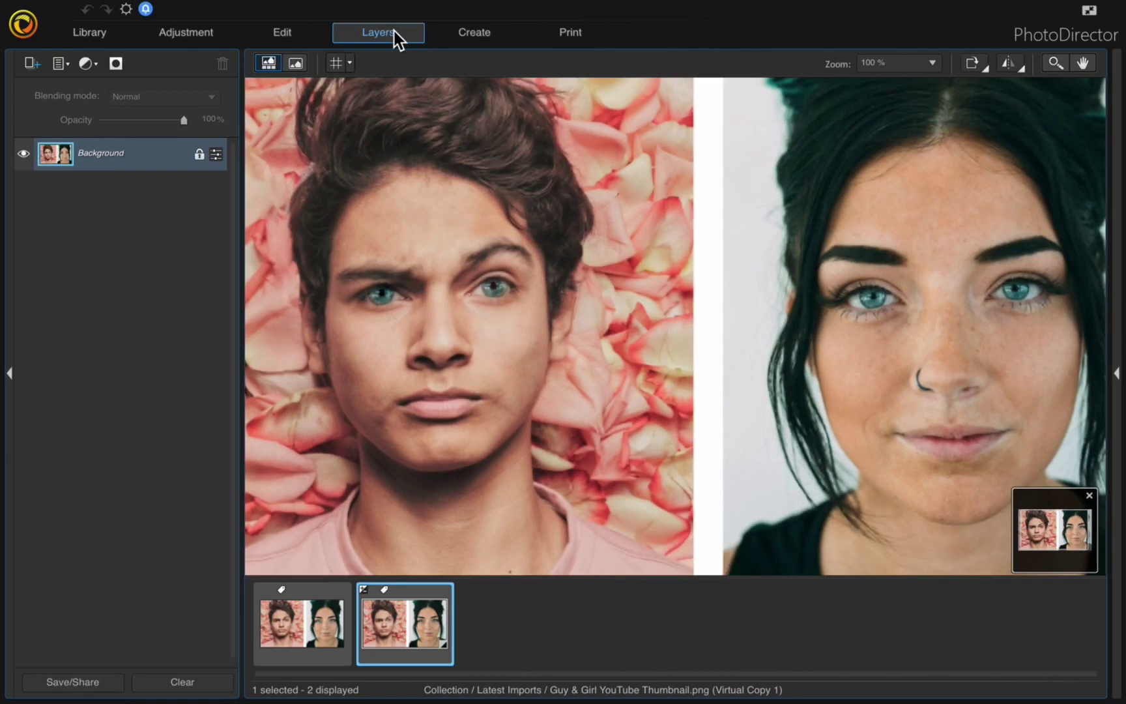
pyautogui.click(323, 619)
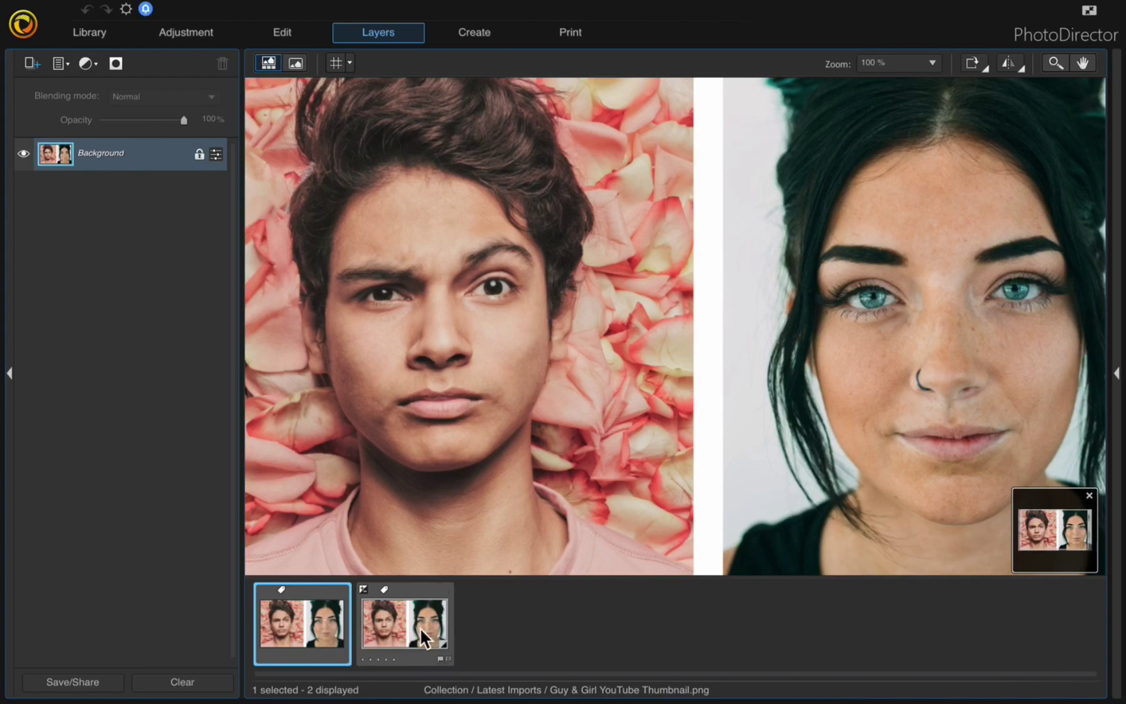
pyautogui.moveTo(420, 630); pyautogui.dragTo(120, 147)
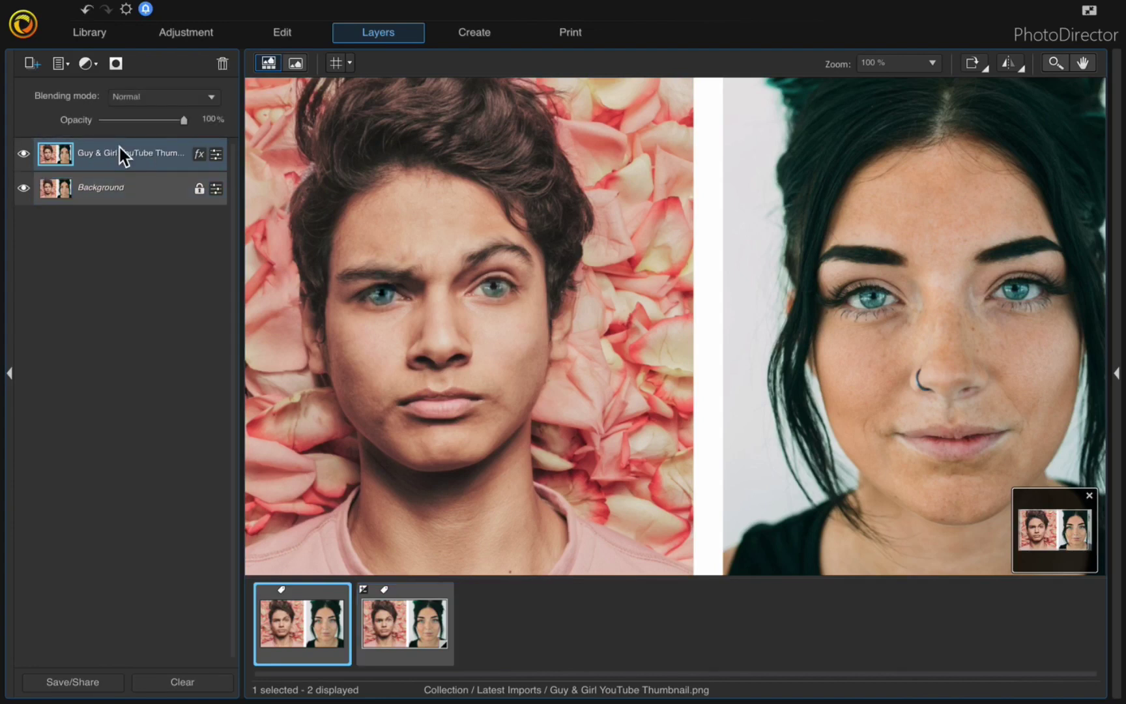
pyautogui.click(297, 63)
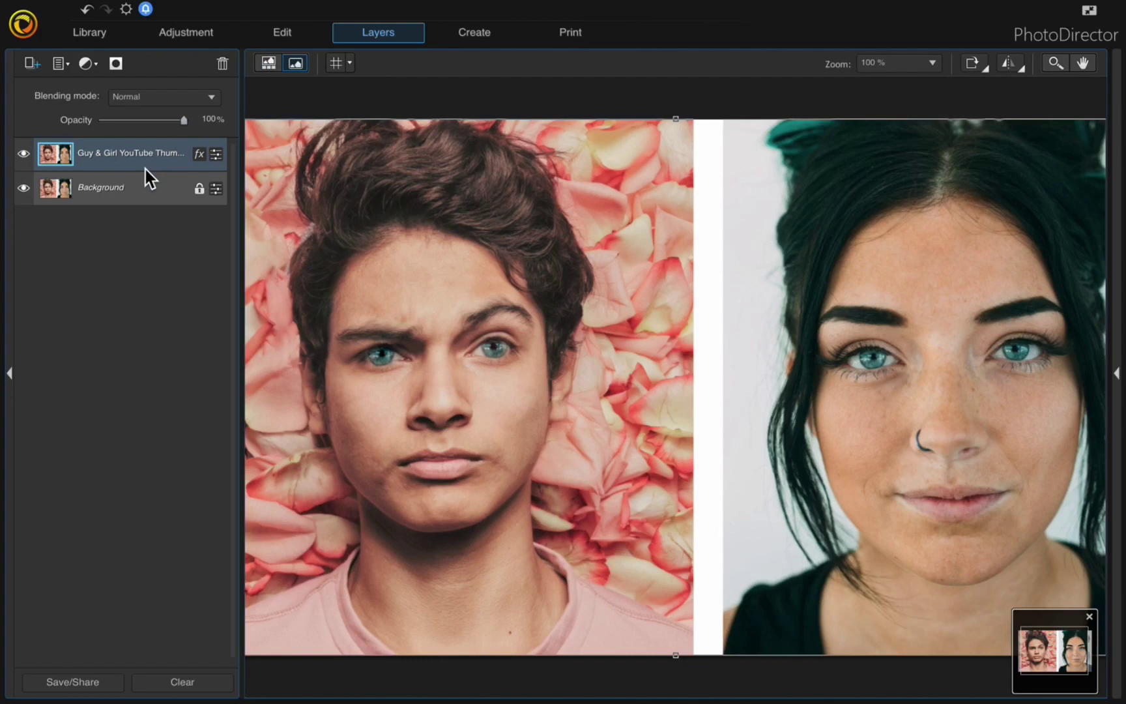
# Step: Add a layer mask to the blue-eyed layer and select the brush tool
pyautogui.click(118, 61)
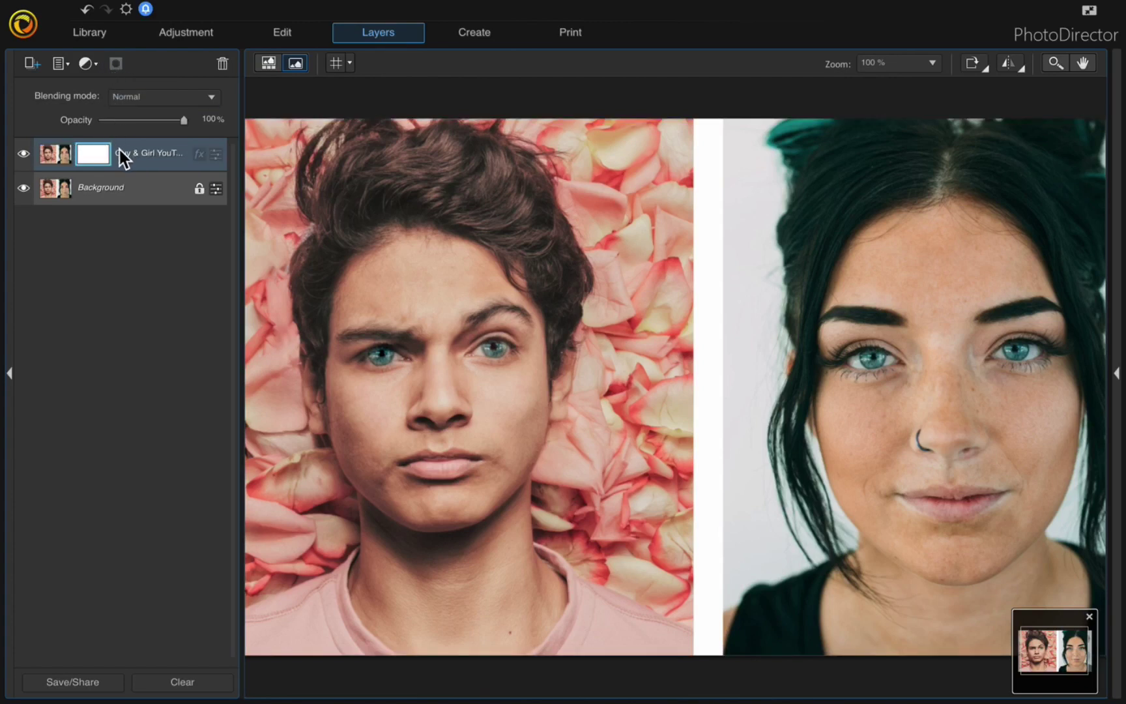
pyautogui.click(1119, 374)
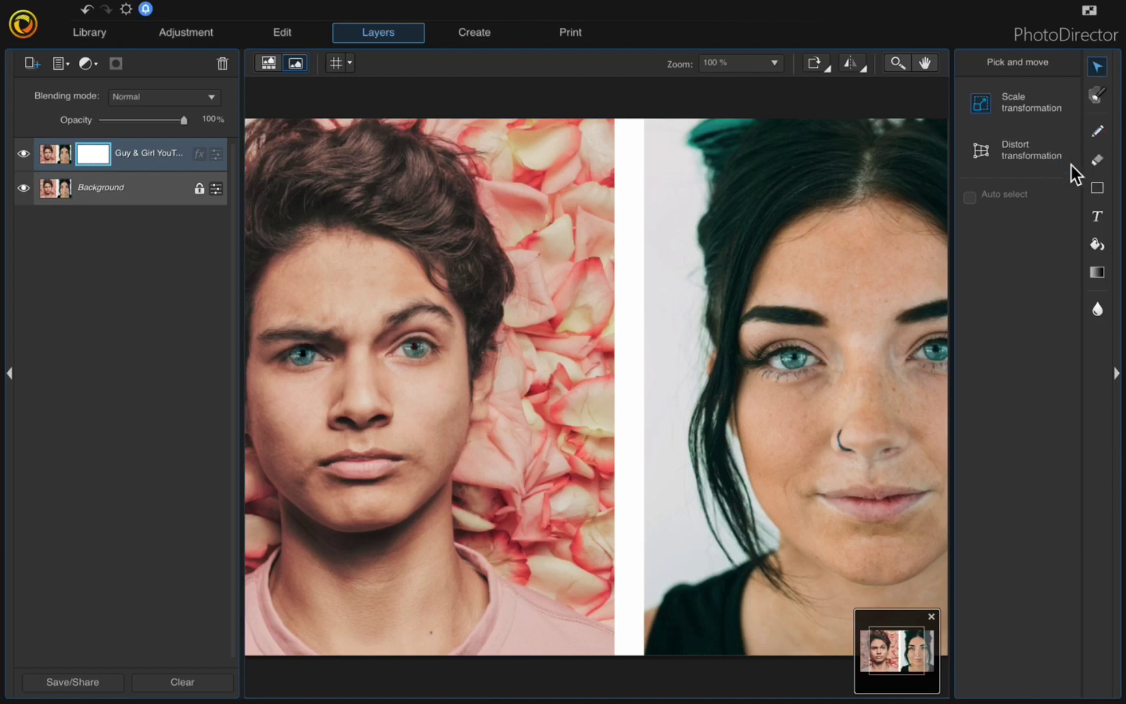
pyautogui.click(1097, 133)
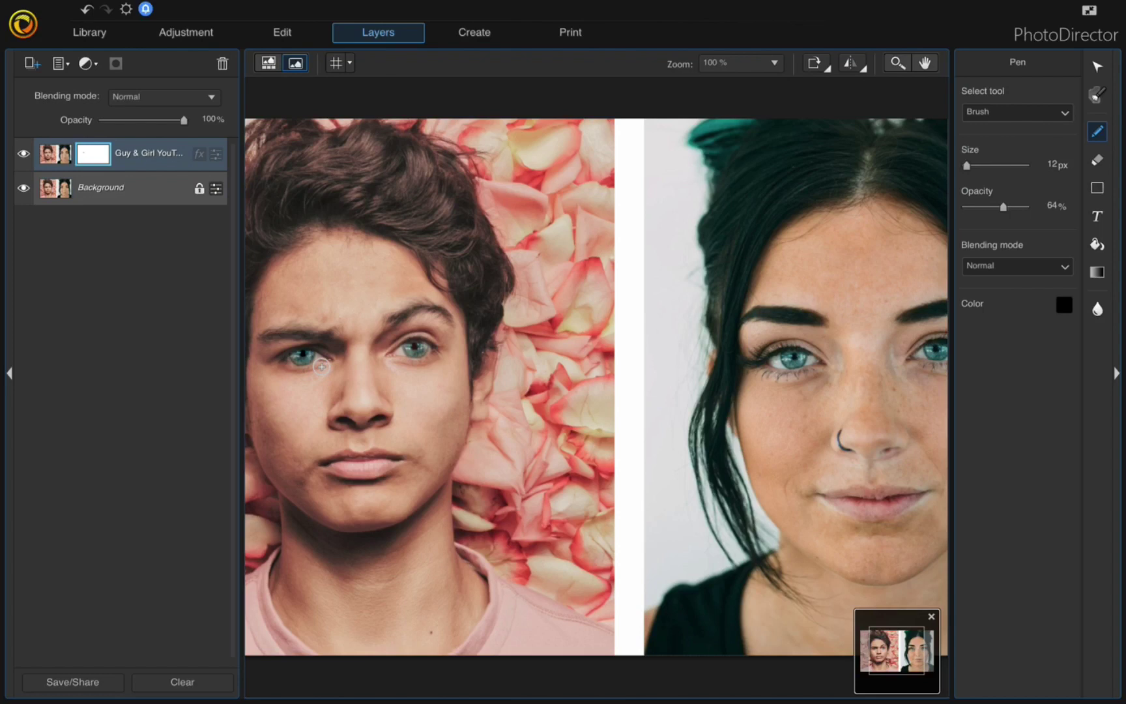
pyautogui.click(772, 63)
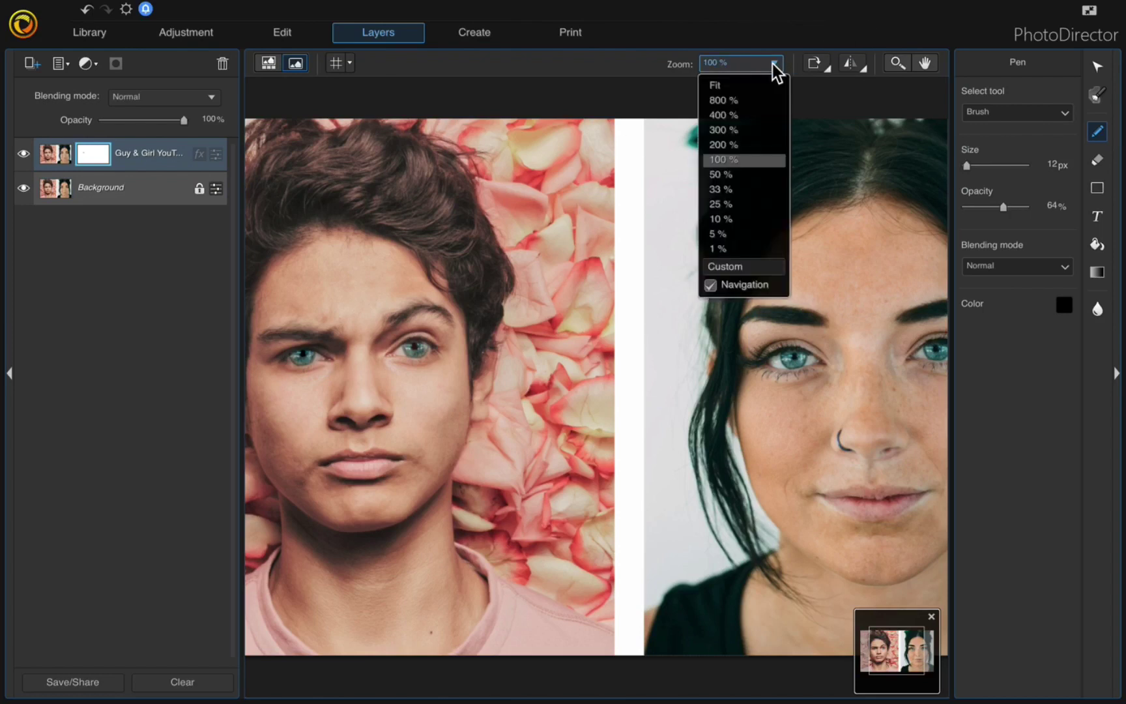
# Step: Zoom to 200% and pan so the man's face is centred
pyautogui.click(744, 146)
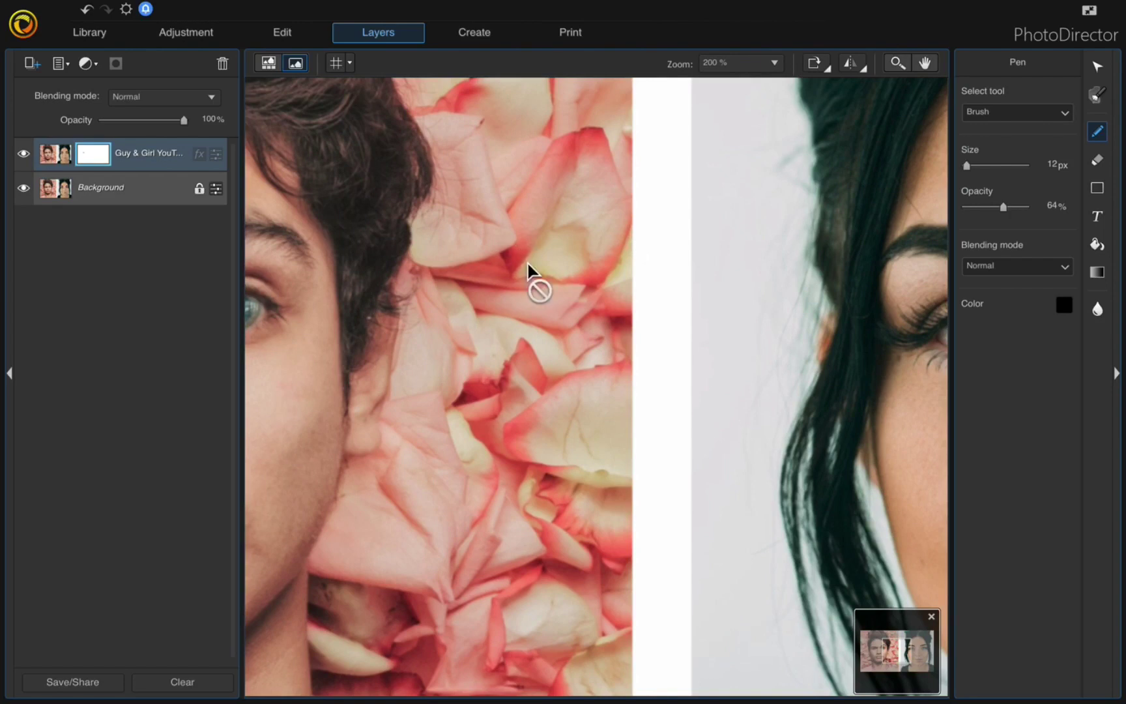
pyautogui.moveTo(528, 263); pyautogui.dragTo(843, 272)
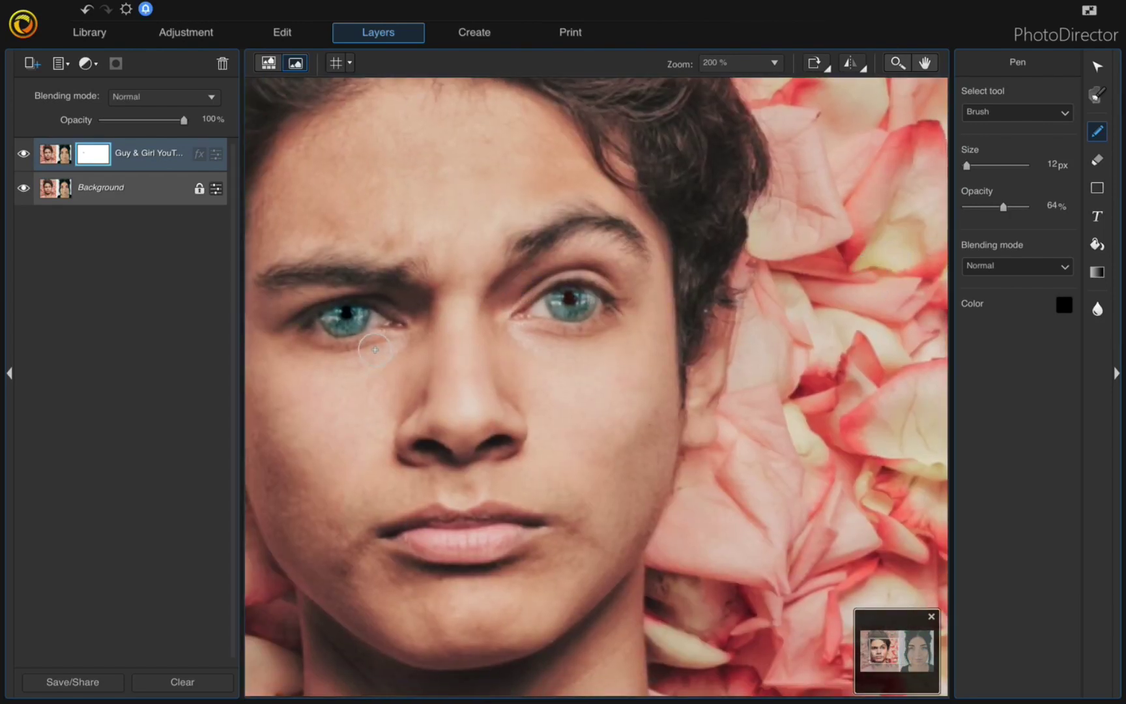
pyautogui.scroll(-5, 360, 343)
pyautogui.scroll(3, 400, 323)
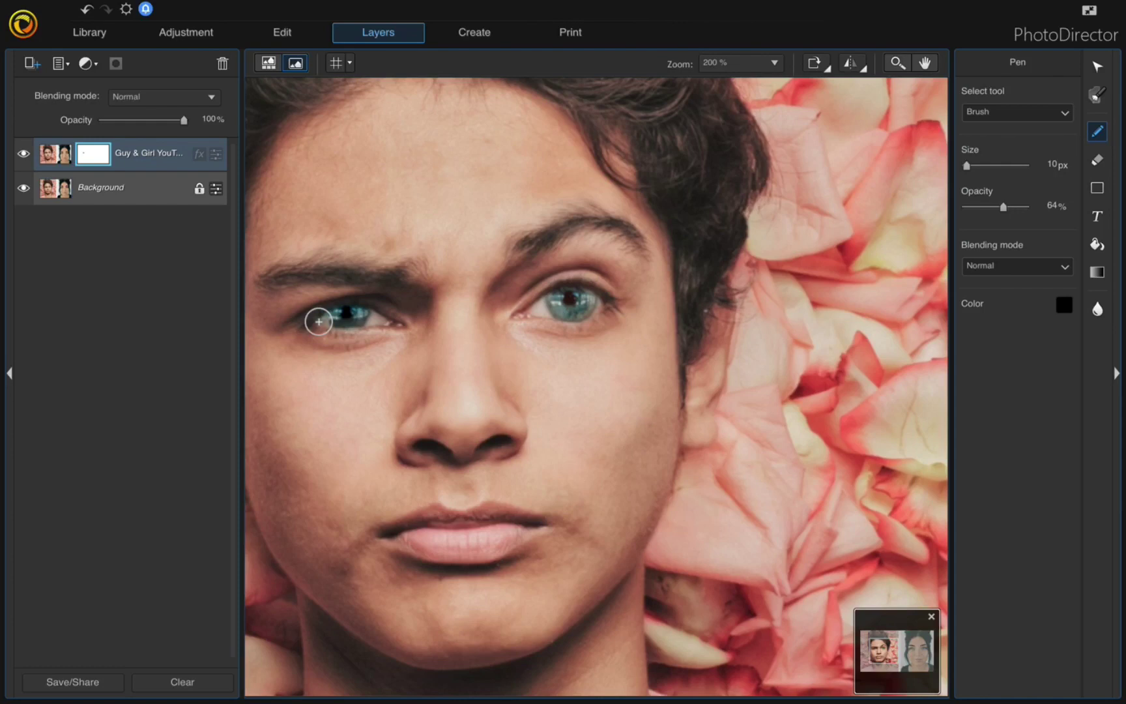
# Step: Paint white on the mask over the left iris, then set the brush colour back to black
pyautogui.click(1064, 306)
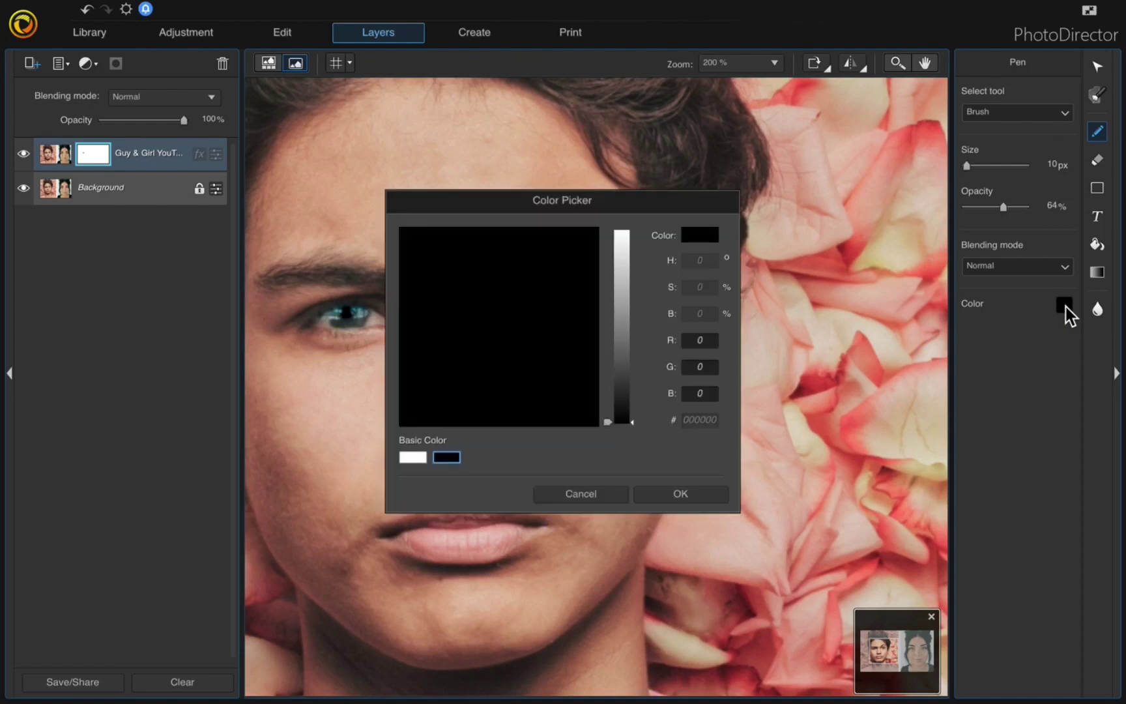
pyautogui.click(412, 457)
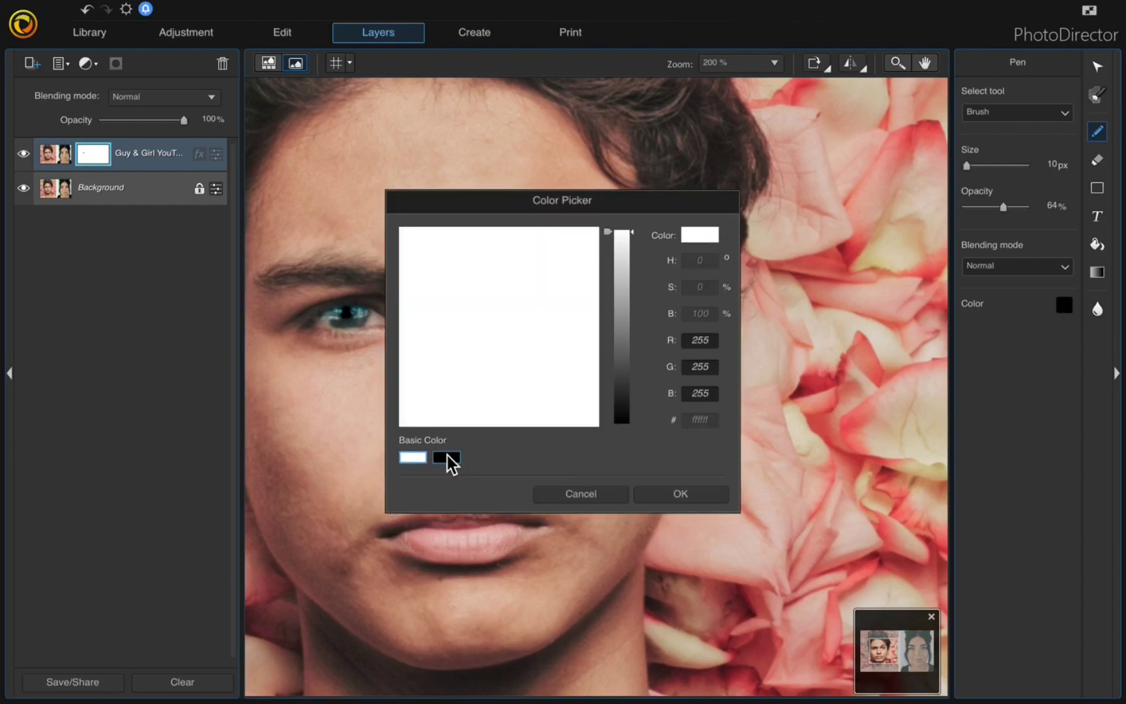
pyautogui.click(658, 492)
pyautogui.moveTo(343, 310)
pyautogui.mouseDown()
pyautogui.moveTo(320, 319)
pyautogui.moveTo(355, 322)
pyautogui.mouseUp()
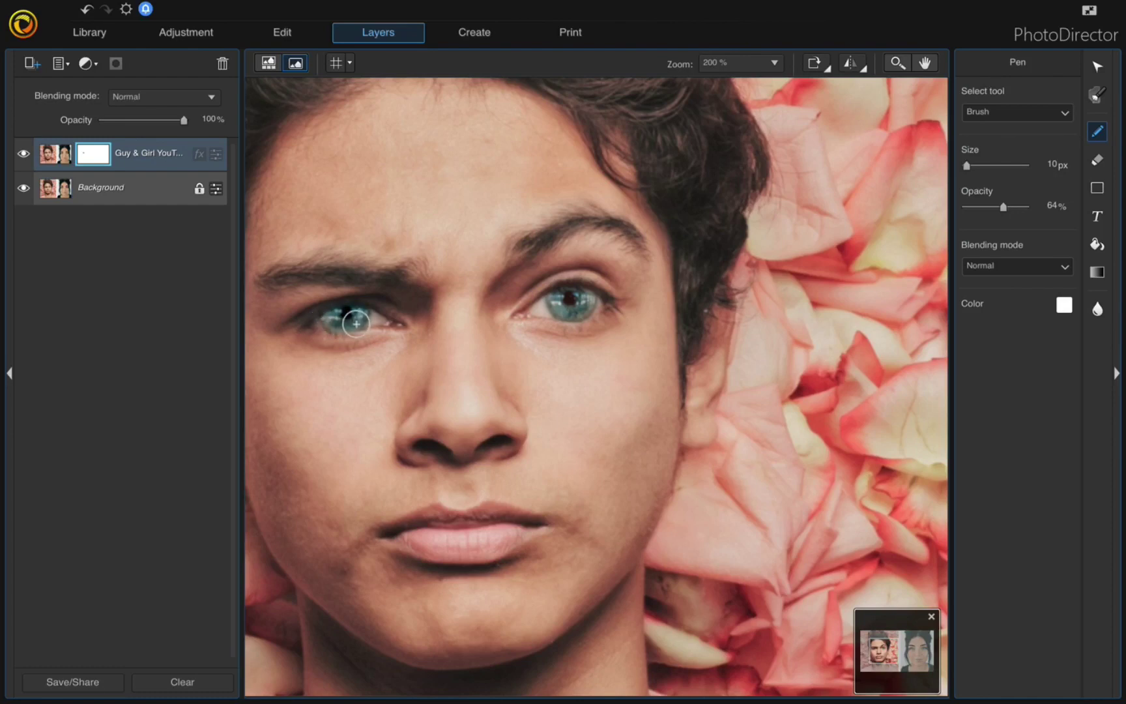
pyautogui.click(1066, 305)
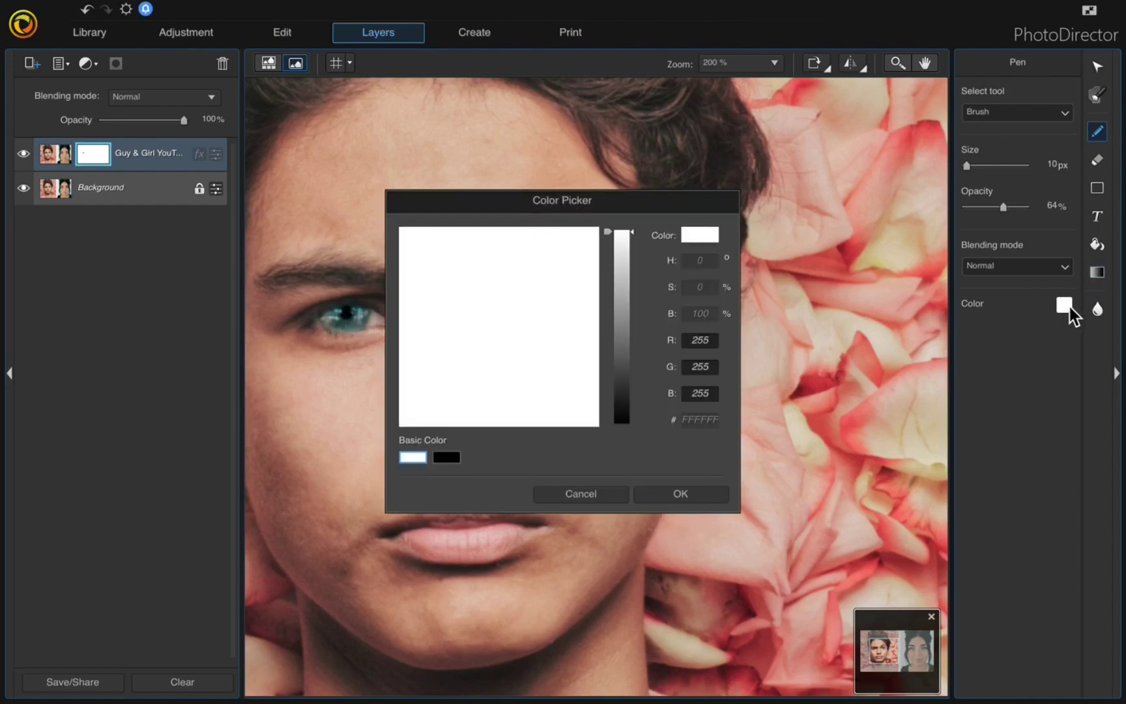
pyautogui.click(452, 456)
pyautogui.click(679, 492)
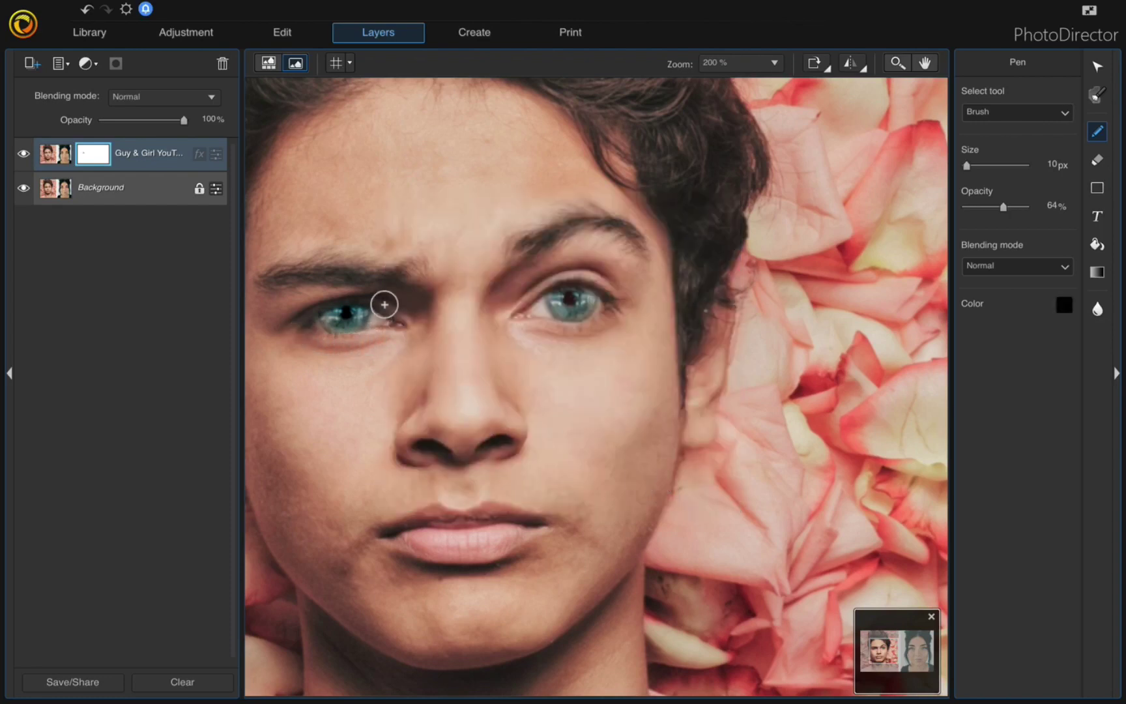
pyautogui.scroll(-7, 347, 298)
pyautogui.scroll(1, 305, 311)
# Step: Target the eye layer's mask for painting and enlarge the brush with the ] key
pyautogui.click(55, 153)
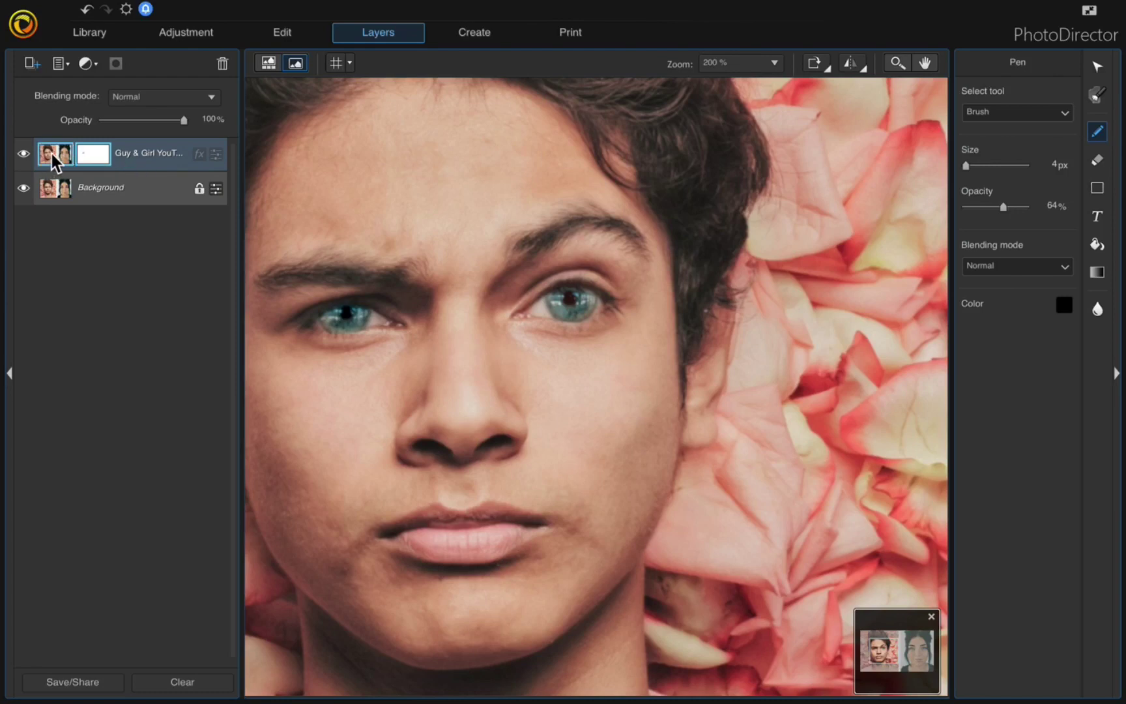
pyautogui.click(58, 157)
pyautogui.click(91, 157)
pyautogui.press(']')
pyautogui.press(']')
pyautogui.press(']')
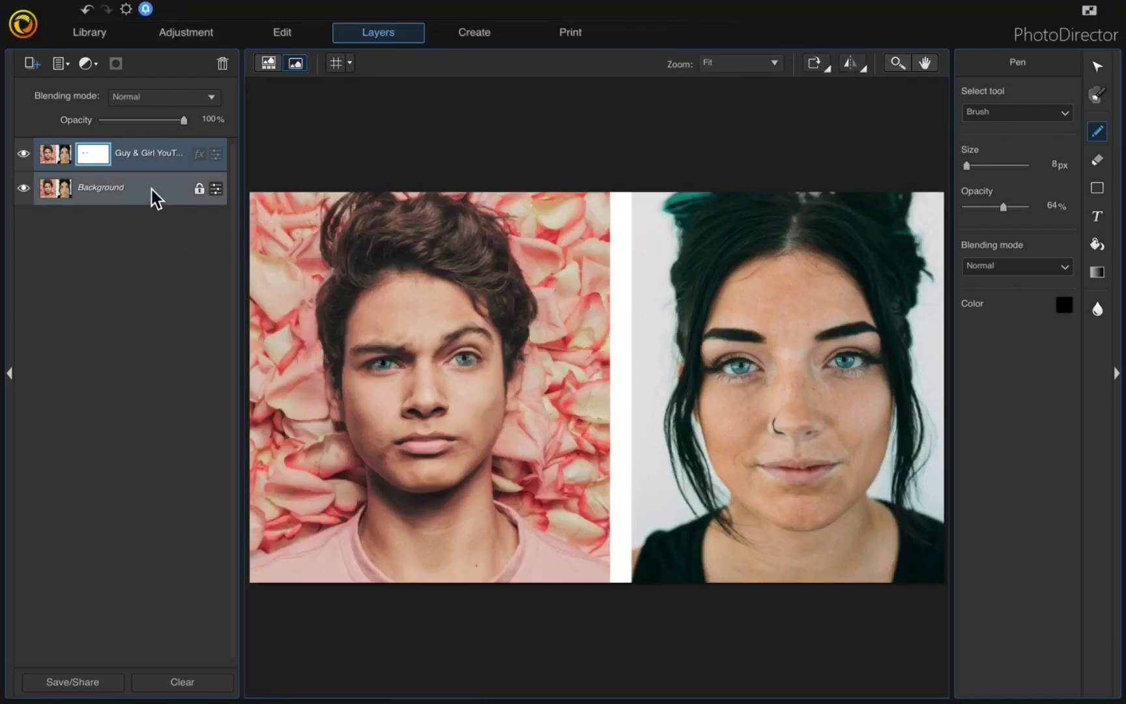
# Step: Select the eye layer together with the Background layer and merge them with Merge Selected
pyautogui.click(272, 62)
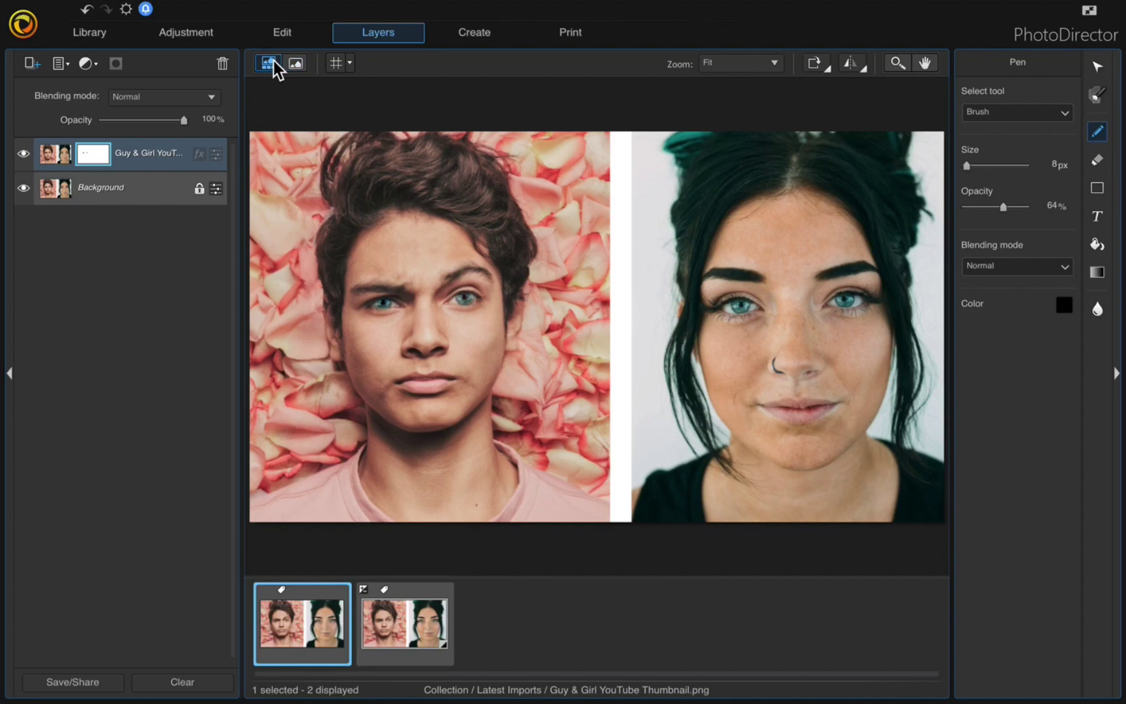
pyautogui.click(150, 187)
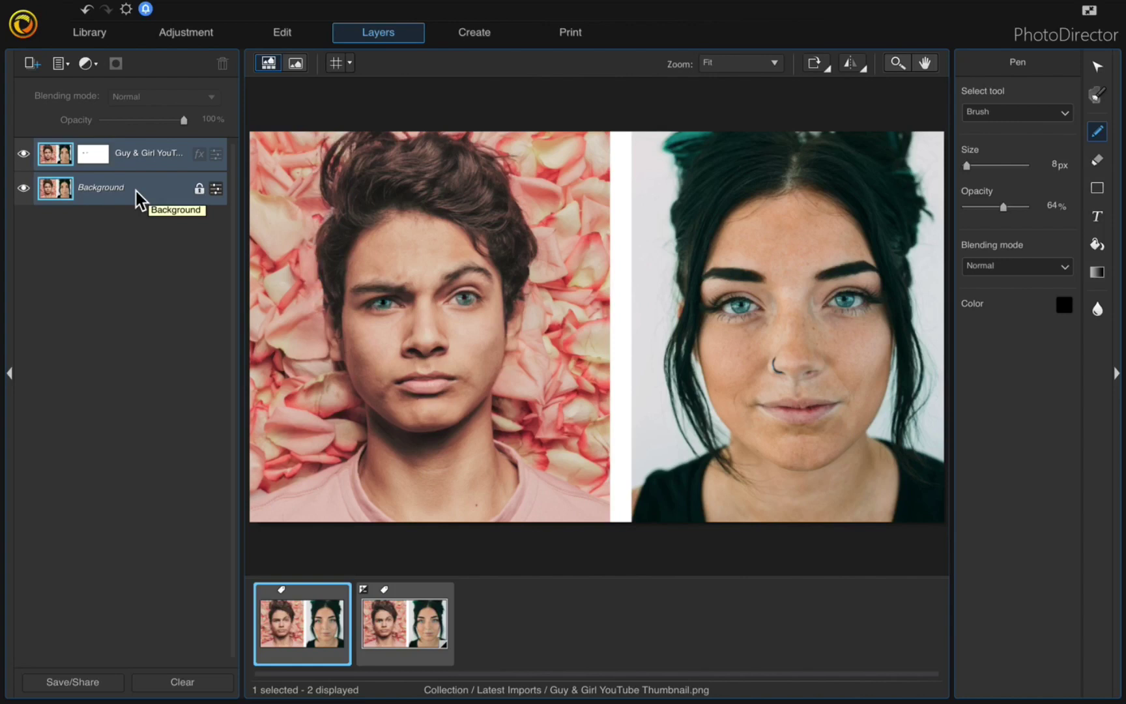
pyautogui.rightClick(137, 191)
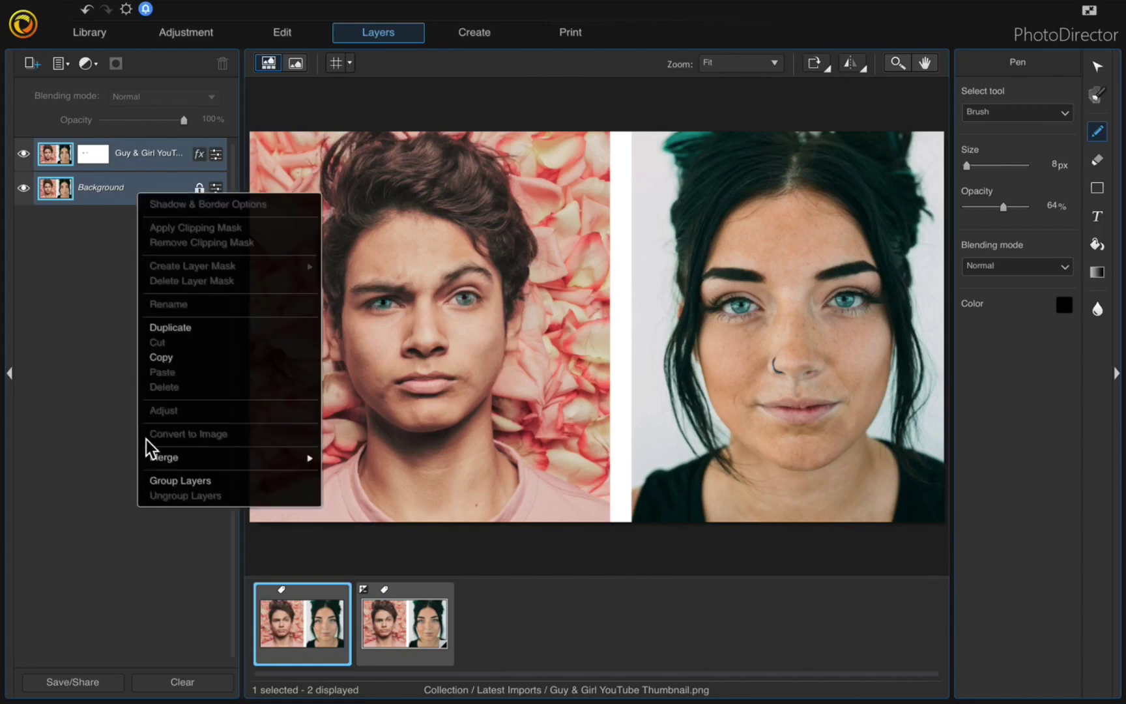
pyautogui.moveTo(194, 457)
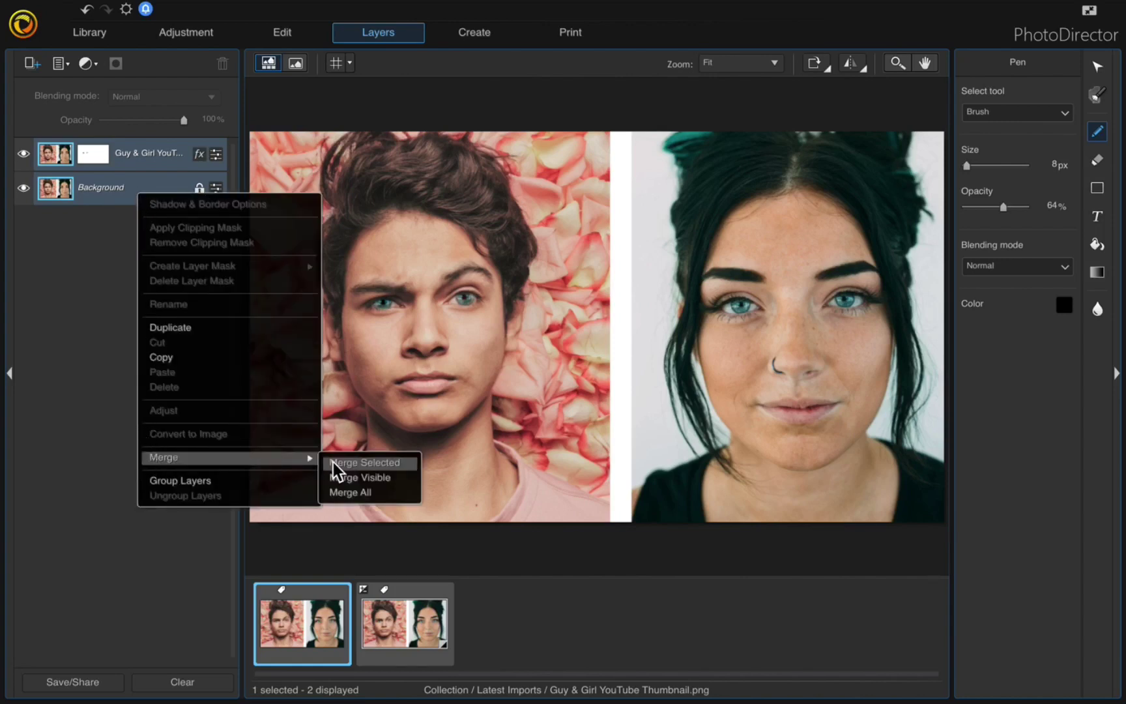
pyautogui.click(340, 461)
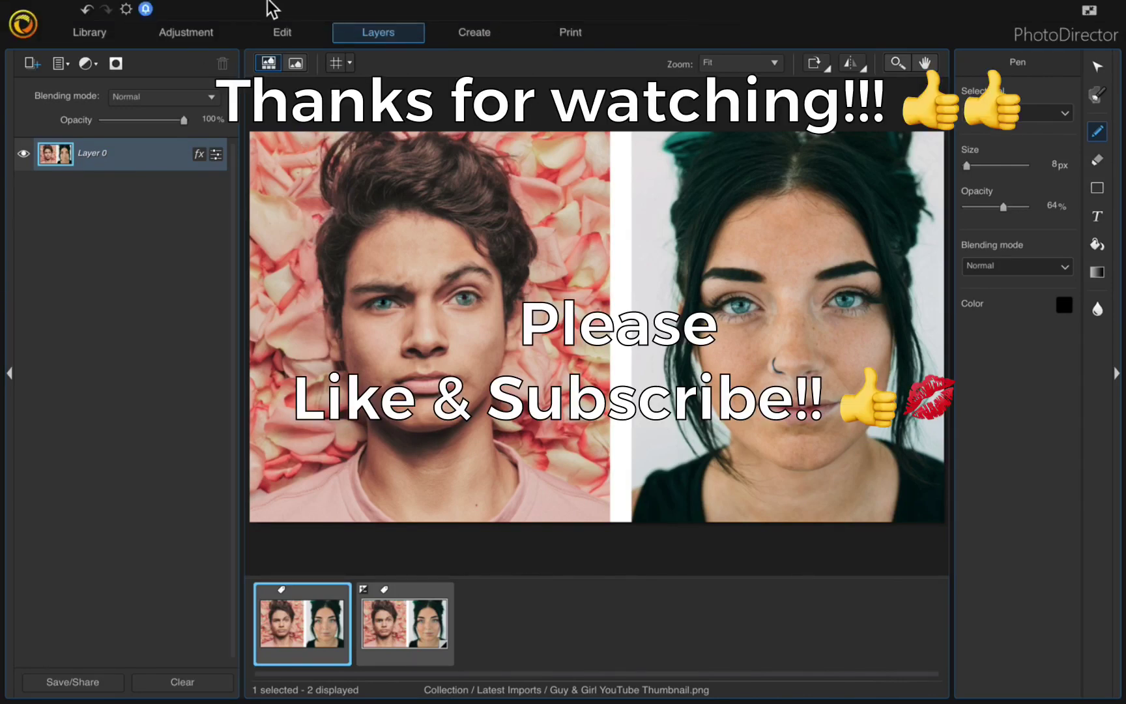
pyautogui.click(218, 9)
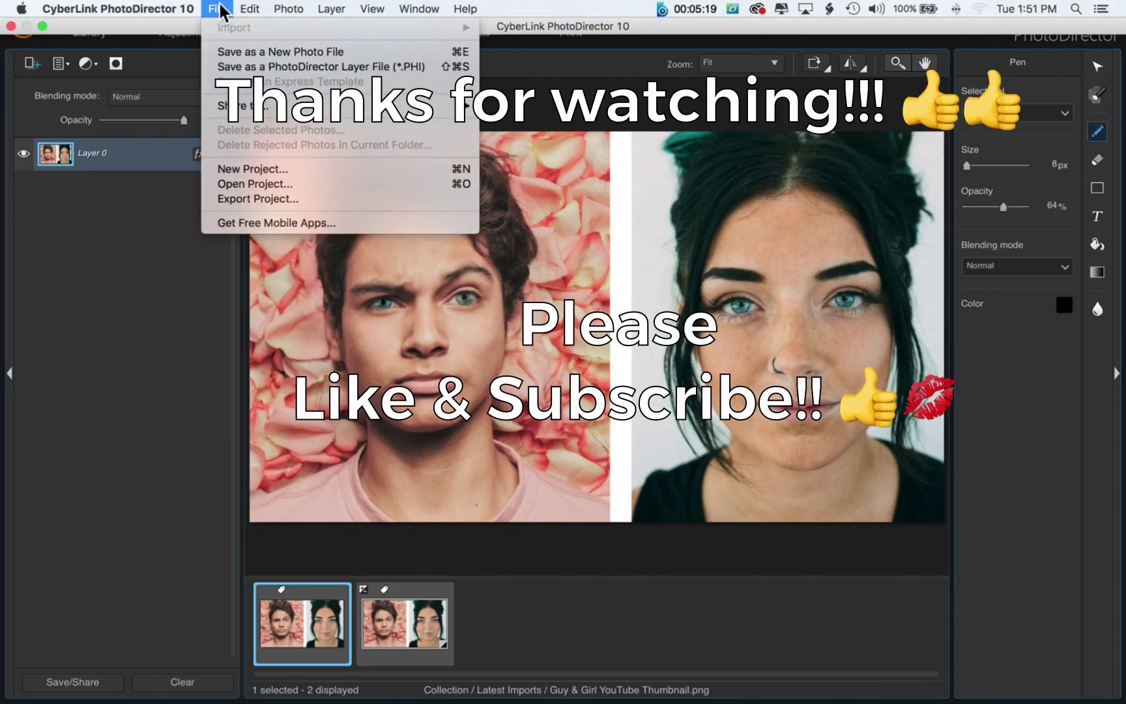
pyautogui.click(129, 250)
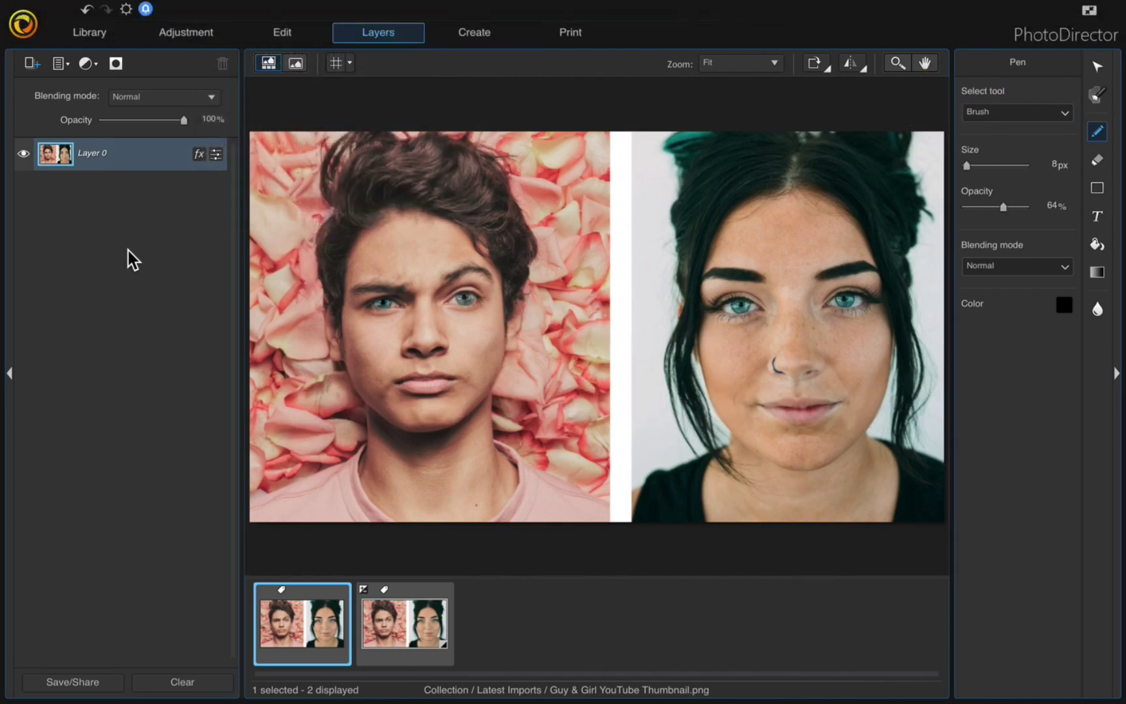